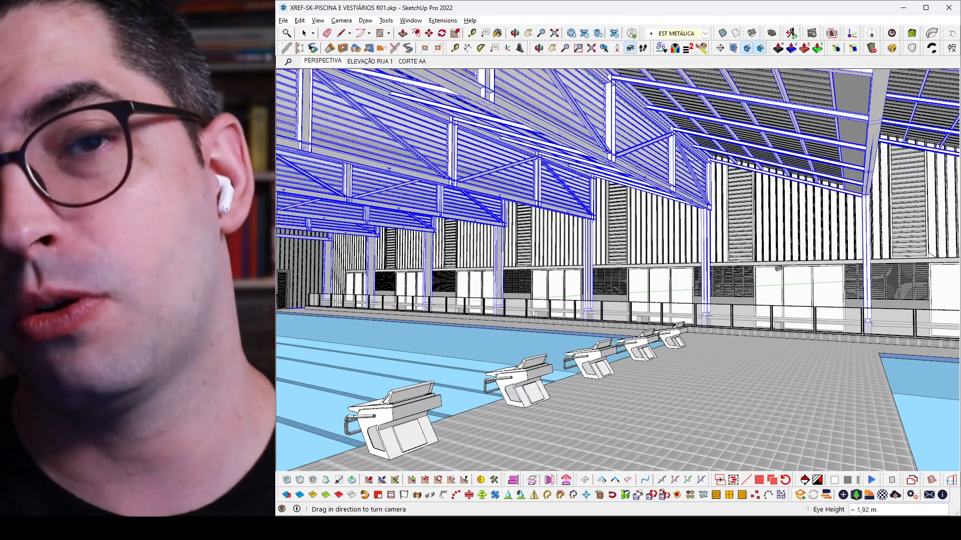
Step: Examine the pool hall's interior, with its roof trusses, slatted side walls, window openings and starting blocks
middle_click_drag(751, 283, 746, 281)
left_click_drag(795, 290, 695, 300)
mouse_move(695, 306)
middle_mouse_down()
mouse_move(651, 319)
mouse_move(671, 326)
middle_mouse_up()
left_click(570, 250)
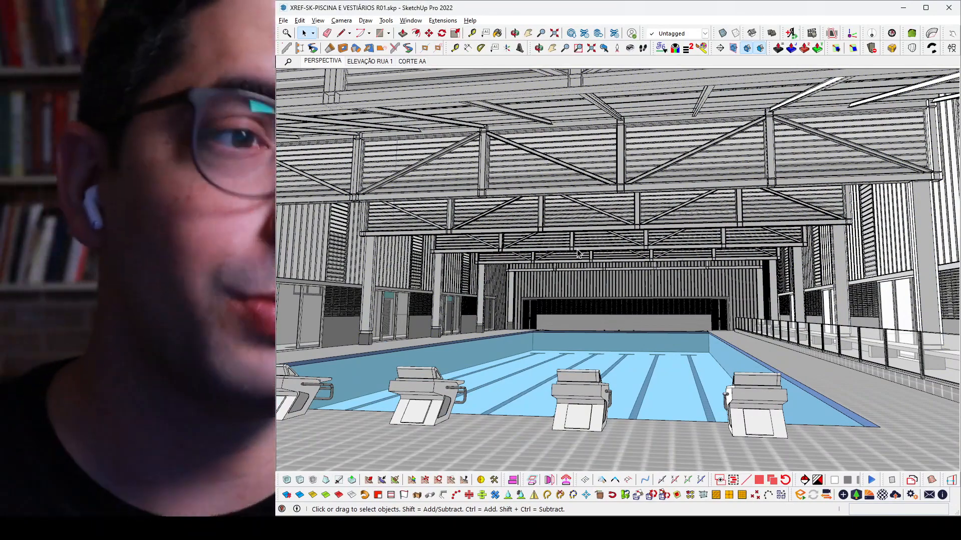
middle_click_drag(685, 326, 698, 320)
key("v")
mouse_move(699, 320)
left_mouse_down()
mouse_move(795, 288)
mouse_move(813, 269)
left_mouse_up()
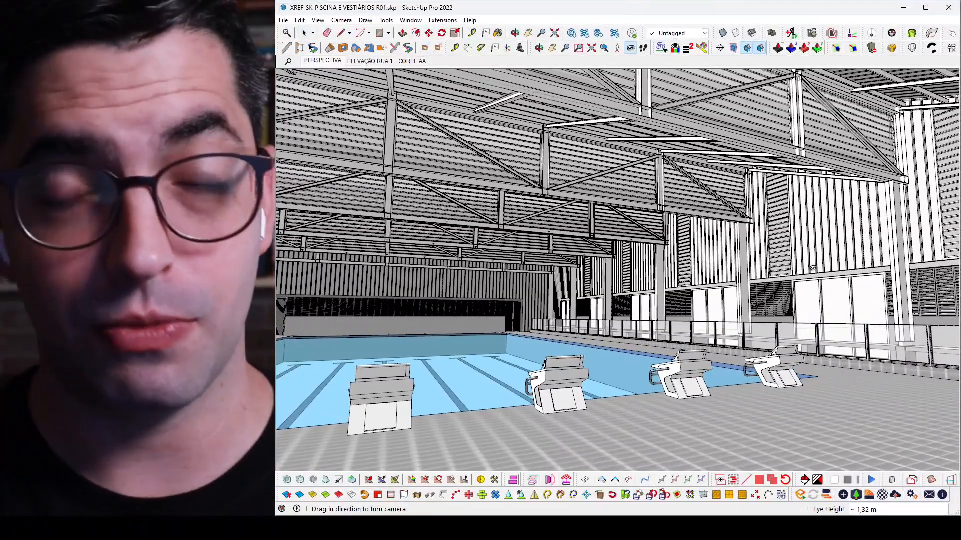
middle_click_drag(781, 259, 759, 266)
left_click_drag(759, 265, 811, 262)
middle_click_drag(811, 262, 755, 249)
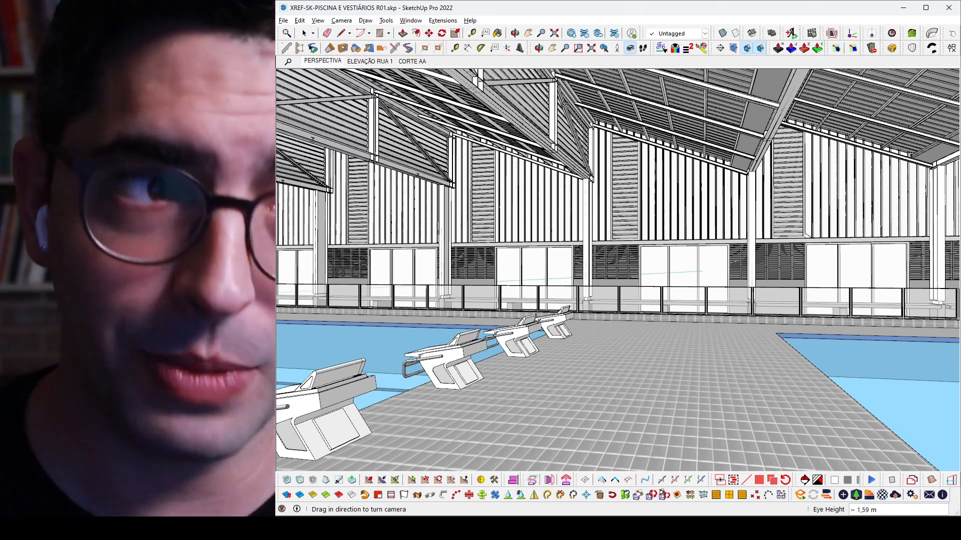
middle_click_drag(642, 160, 634, 158)
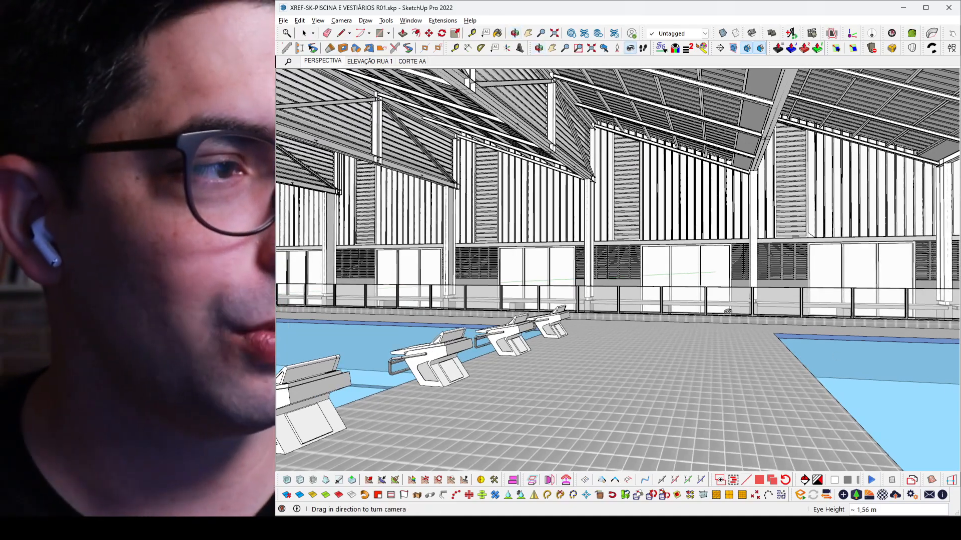
middle_click_drag(488, 267, 820, 251, "shift")
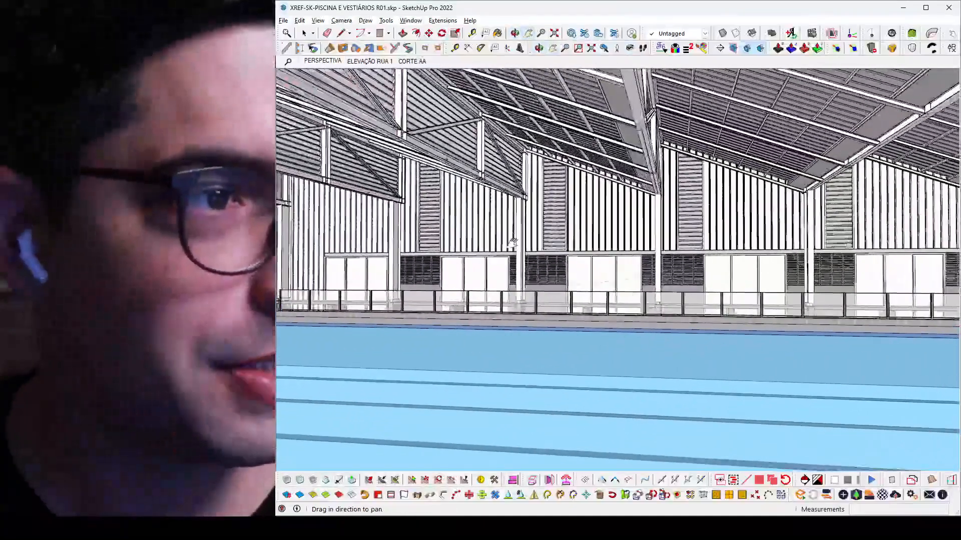
left_click_drag(520, 238, 518, 241)
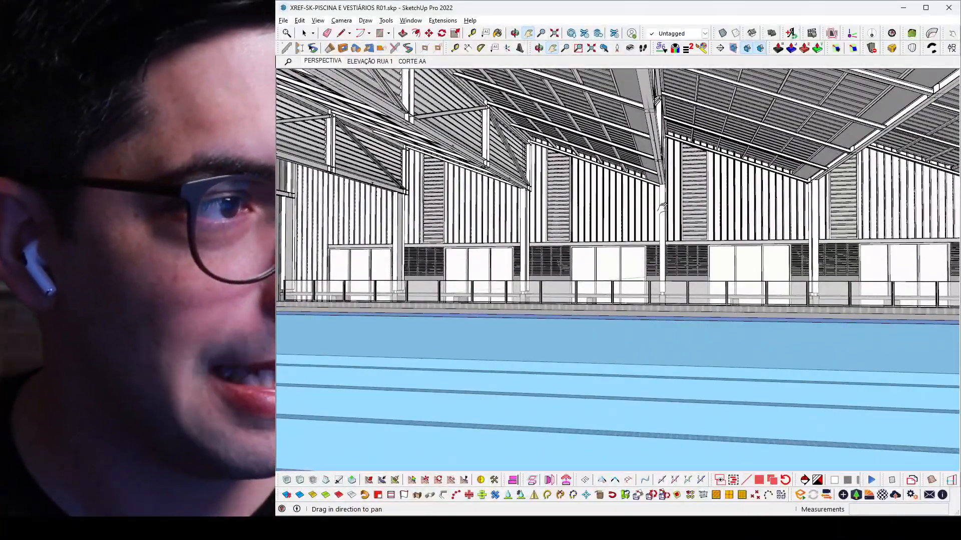
middle_click_drag(718, 210, 706, 259)
left_click_drag(706, 259, 353, 200)
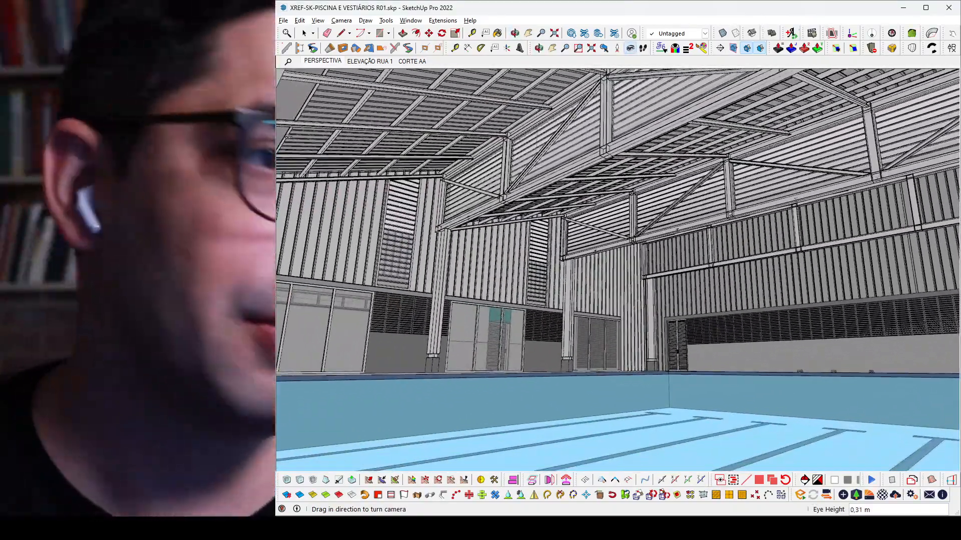
middle_click_drag(825, 167, 631, 198)
Step: Examine the pool building's exterior side facade and its sawtooth roof profile
scroll(636, 187, "down", 5)
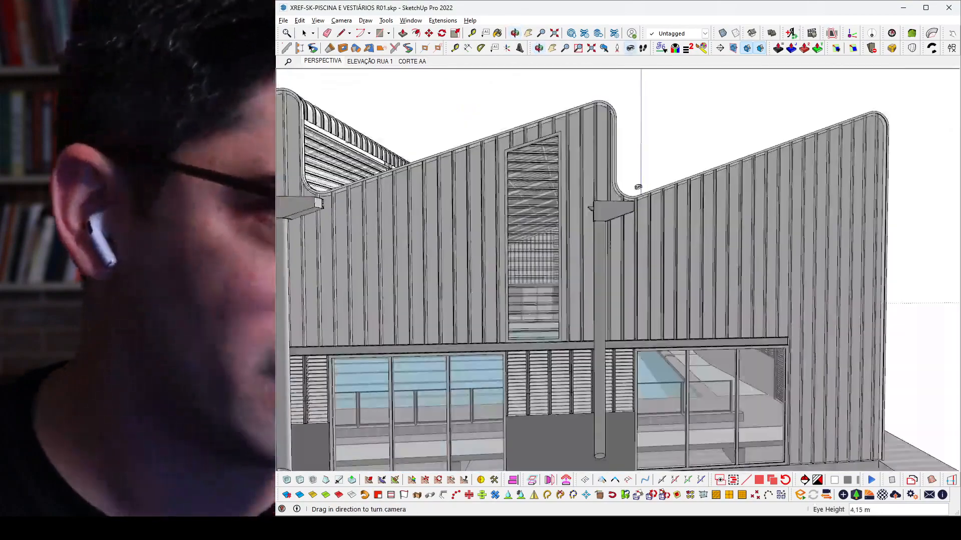
scroll(625, 194, "down", 3)
scroll(360, 194, "up", 4)
middle_click_drag(410, 195, 500, 191)
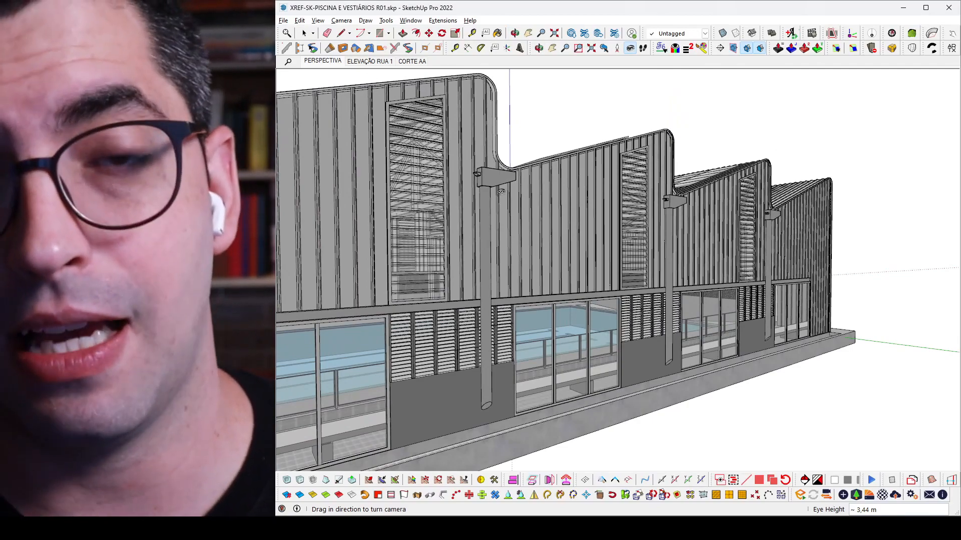
scroll(525, 198, "down", 5)
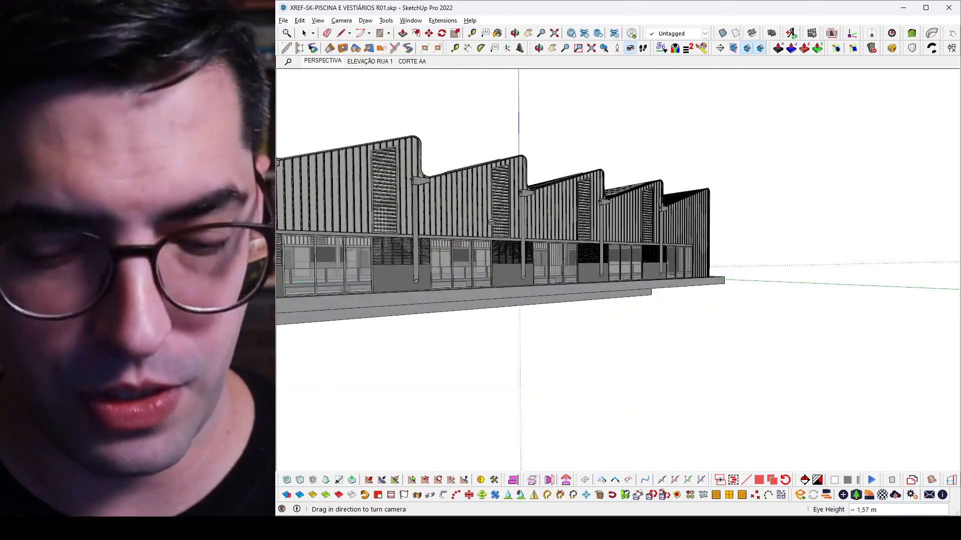
middle_click_drag(595, 248, 663, 270, "shift")
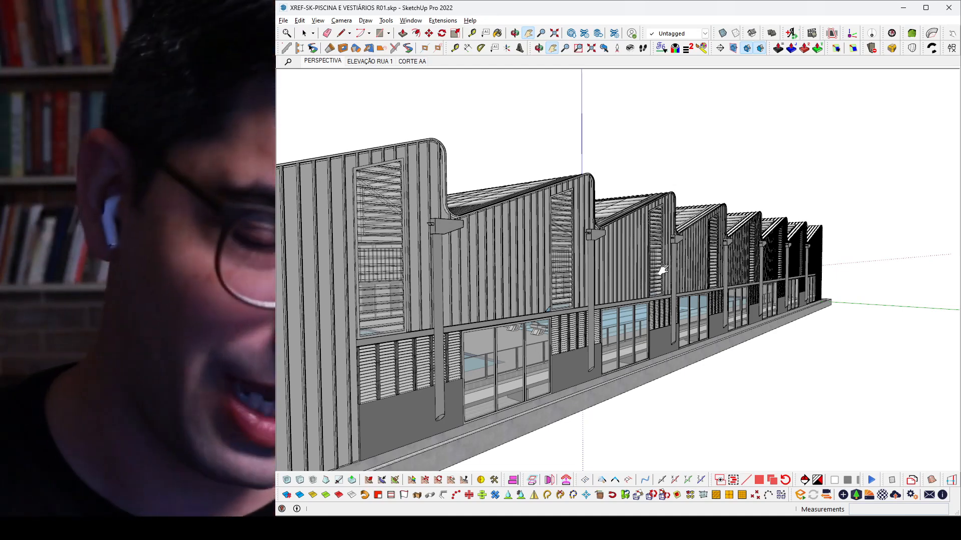
Step: Switch to the empty VÍDEO-CE-MANDACARU.skp model and draw a 19,2 by 5,35 m rectangle from the origin
mouse_move(493, 522)
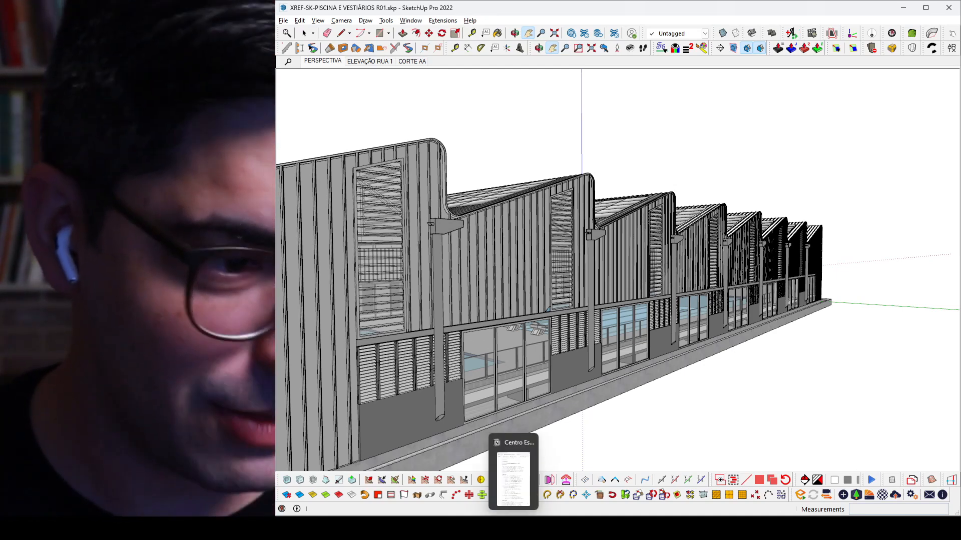
left_click(450, 478)
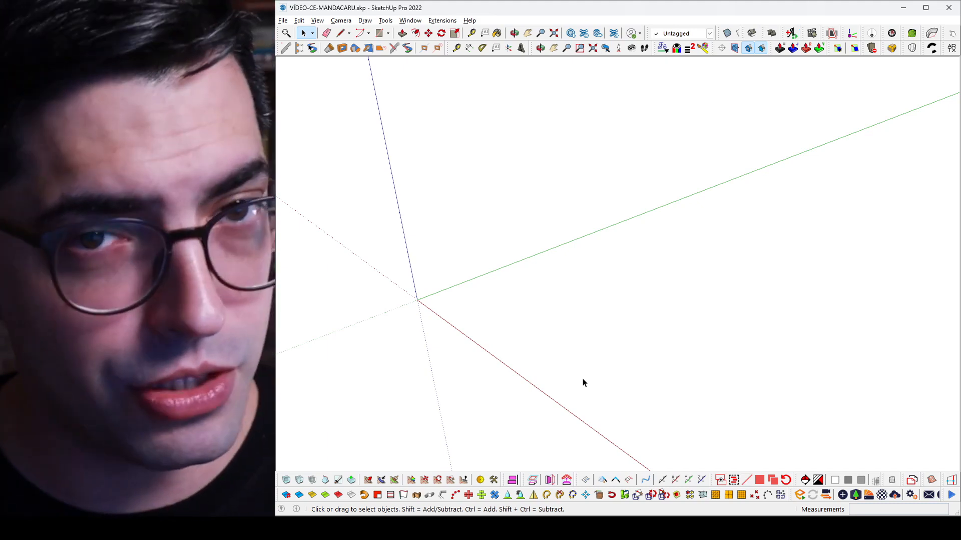
middle_click_drag(583, 382, 553, 364)
key("r")
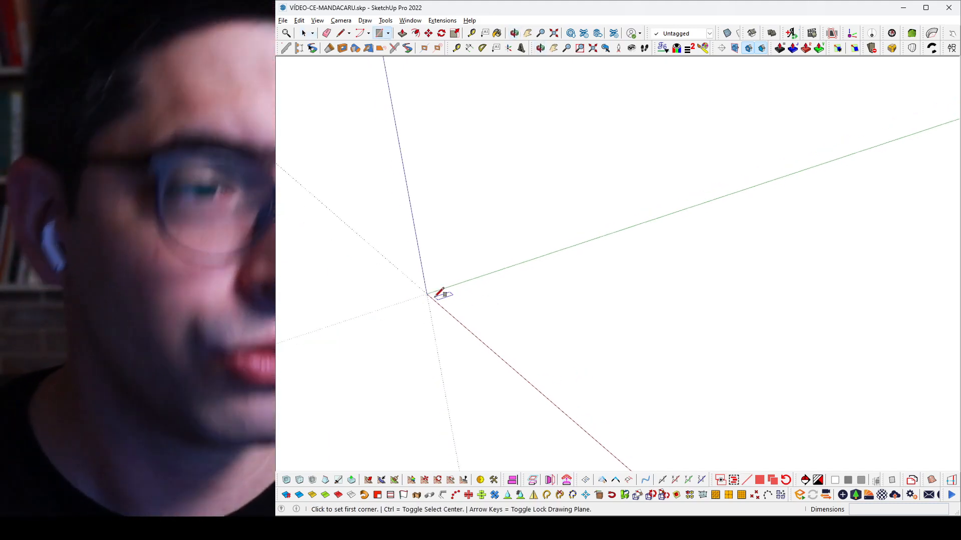
left_click(428, 295)
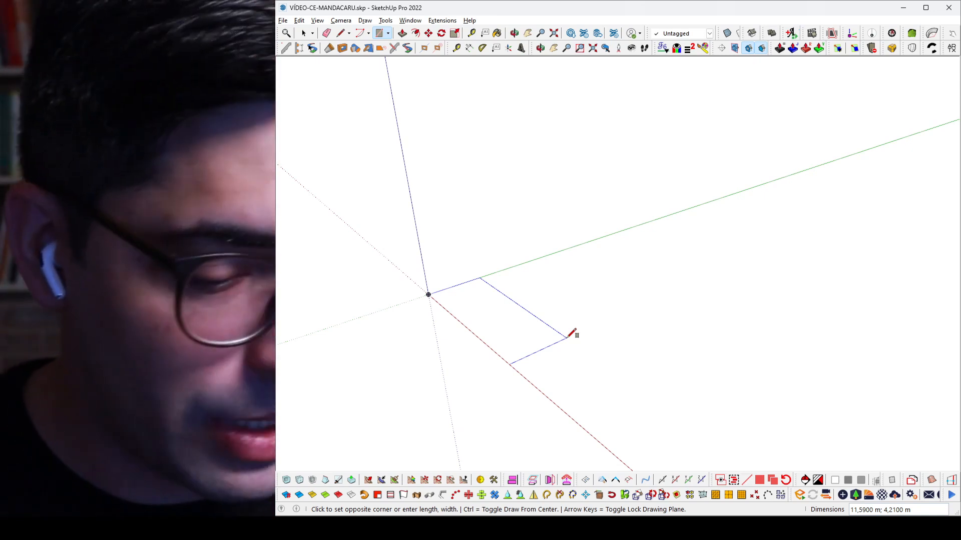
type("19")
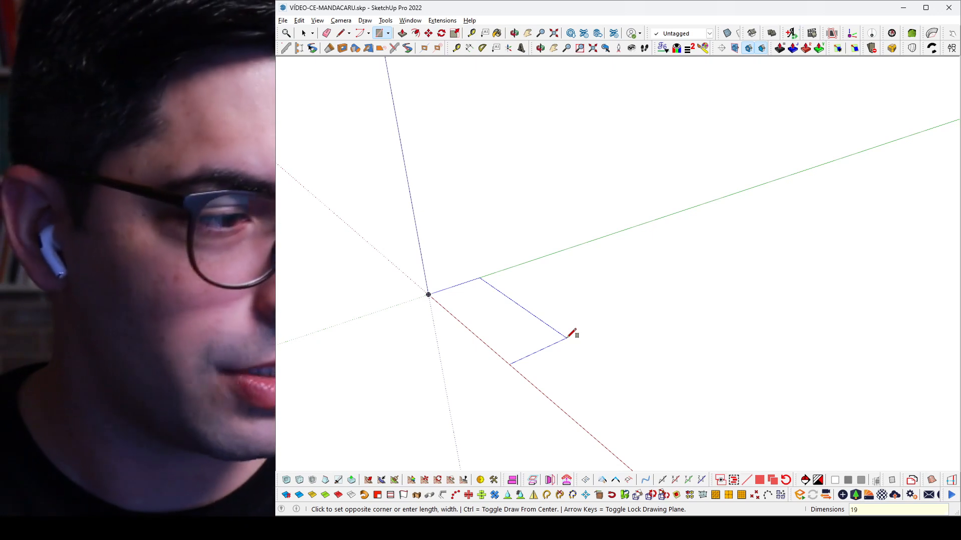
type(",2;5,")
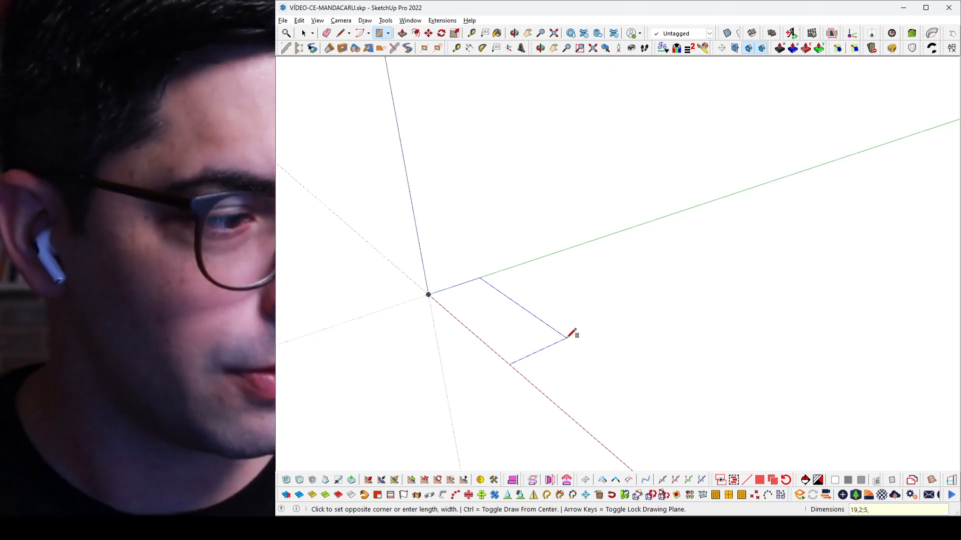
type("35")
key("Return")
Step: Extrude the rectangle upward by 4,5 m with Push/Pull
scroll(571, 335, "down", 1)
key("p")
left_click(579, 382)
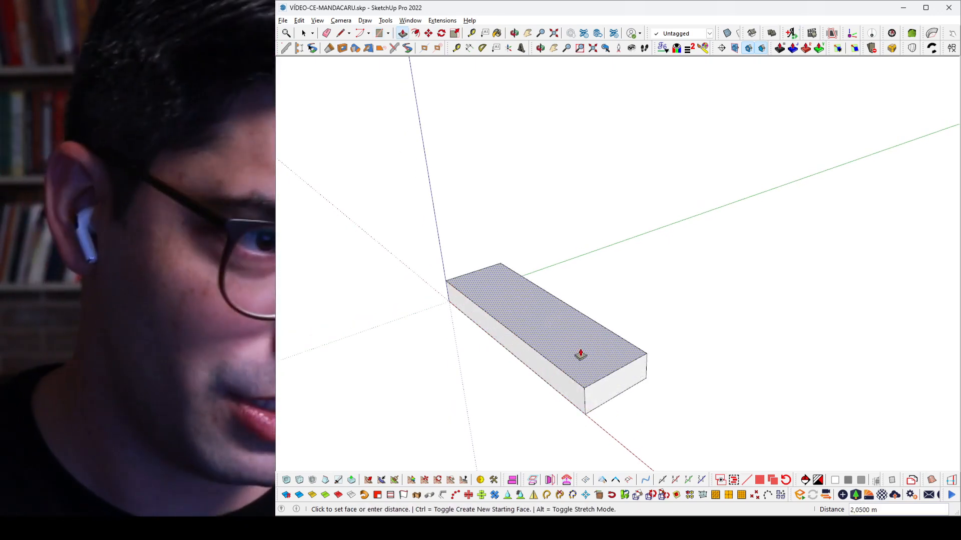
type("4,5")
key("Return")
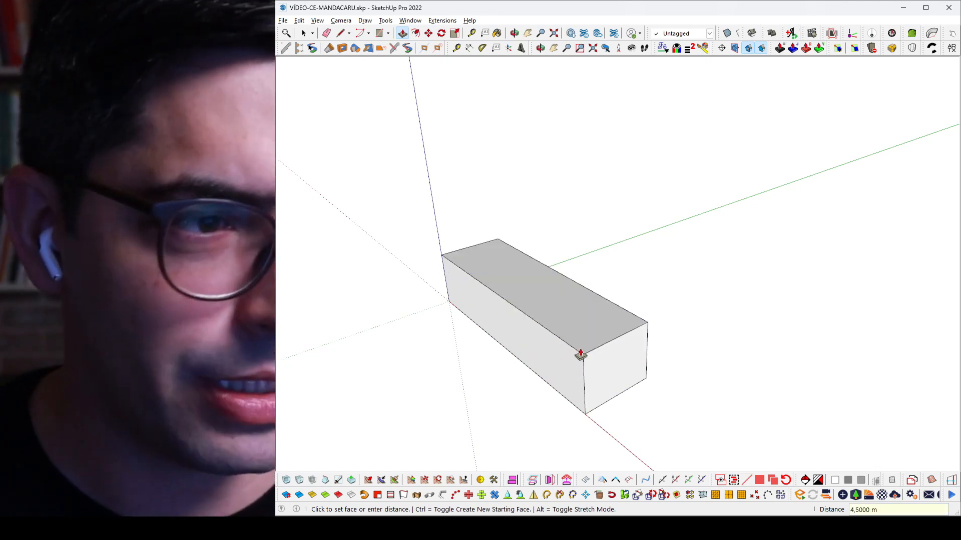
Step: Raise the box's long top edge on the origin side by 2 m to slope the roof
key("space")
left_click(564, 348)
left_click(569, 343)
middle_click_drag(569, 343, 545, 324)
key("m")
left_click(544, 343)
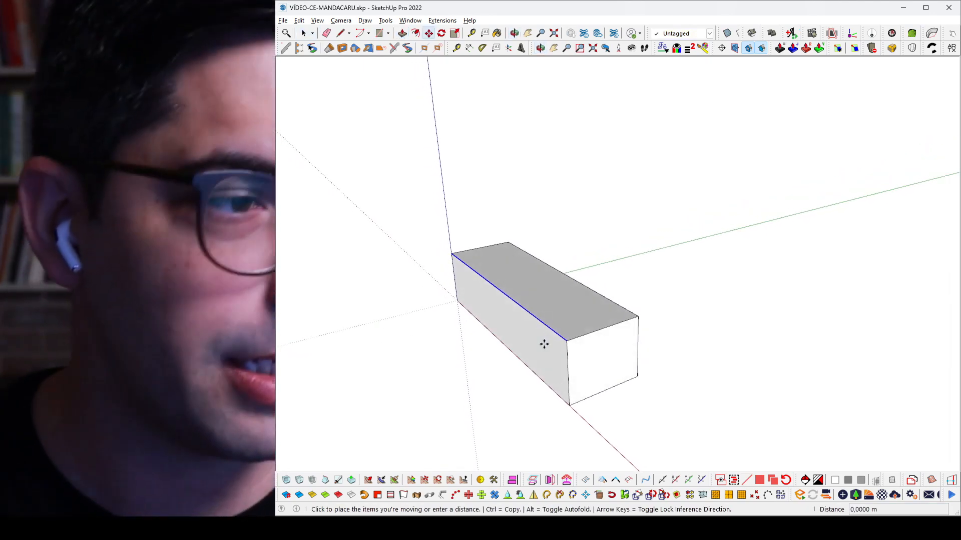
type("2")
key("Return")
Step: Select the whole sloped volume and group it
key("space")
double_click(544, 331)
triple_click(545, 331)
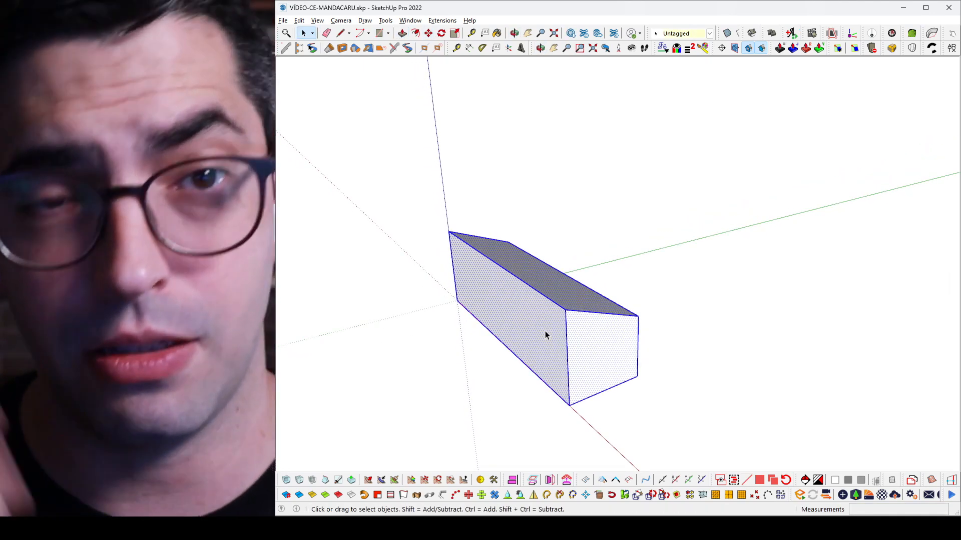
middle_click_drag(544, 332, 638, 342)
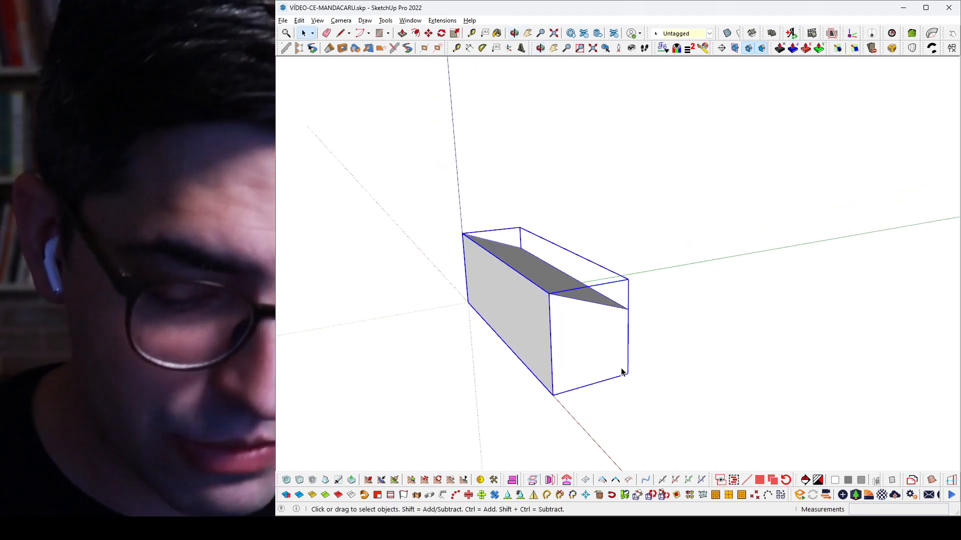
Step: Copy the group 5,35 m along the green axis and multiply the copy by 6 to form a sawtooth row
key("m")
key("ctrl")
left_click(553, 395)
type("5,35")
type("x")
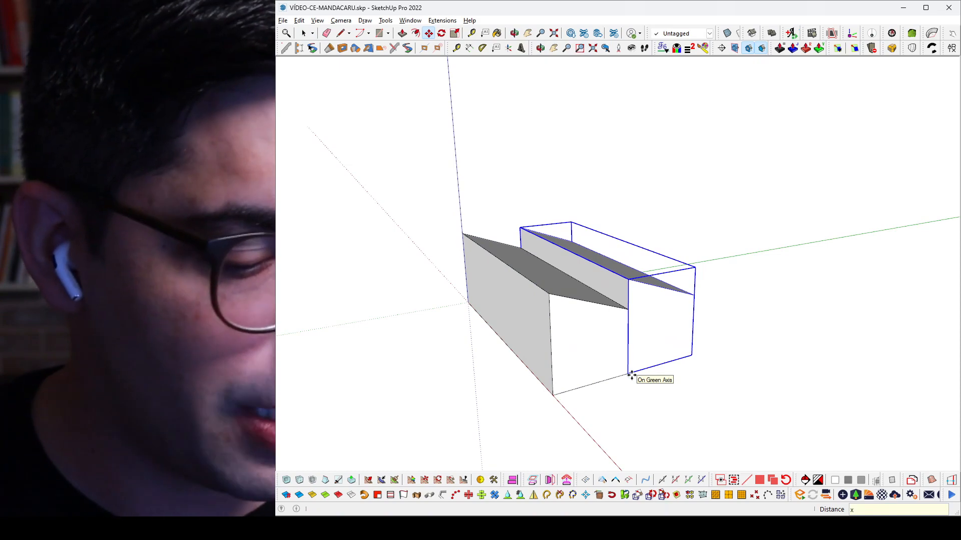
type("6")
key("Return")
Step: Select all seven sawtooth modules and merge them into a single solid
key("space")
middle_click_drag(699, 322, 564, 289, "shift")
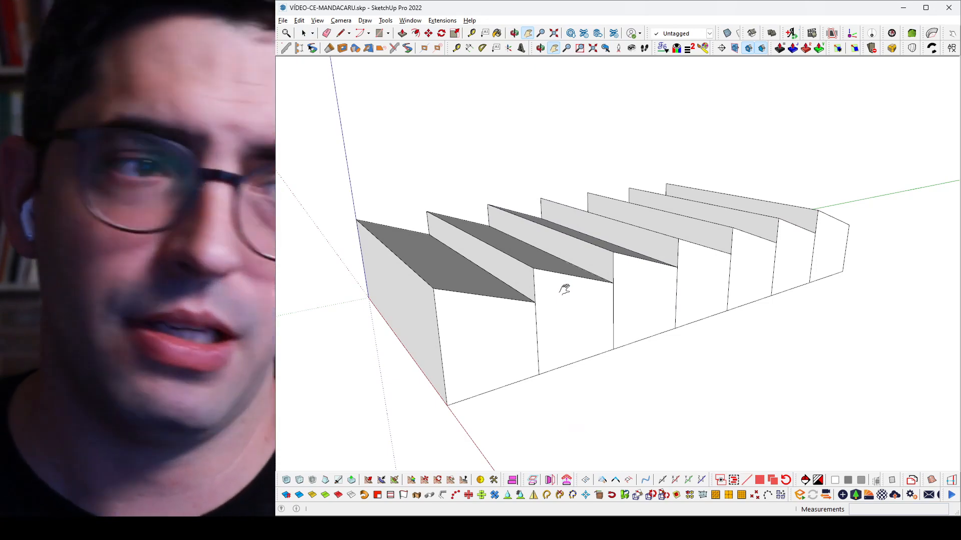
key("space")
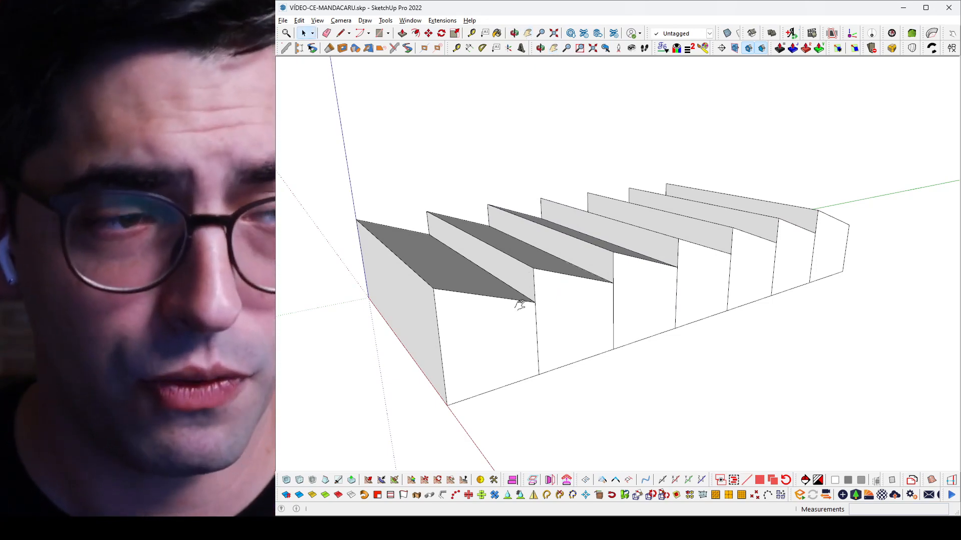
scroll(518, 303, "down", 1)
left_click_drag(798, 360, 543, 205)
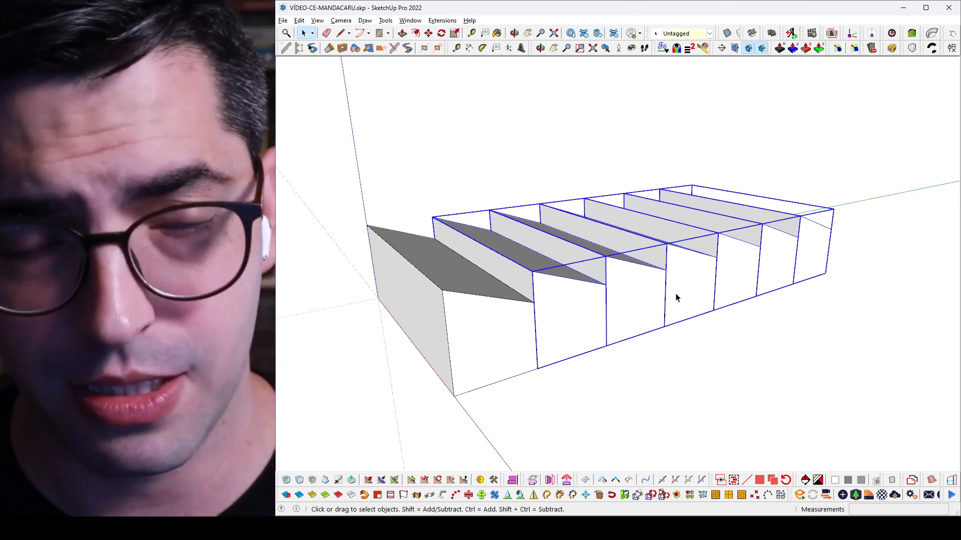
left_click_drag(828, 349, 394, 234)
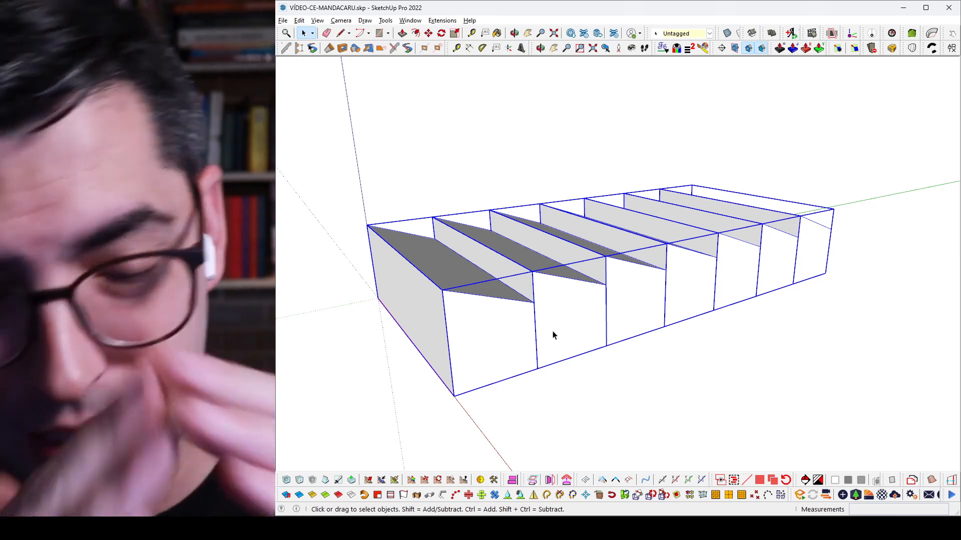
key("ctrl+g")
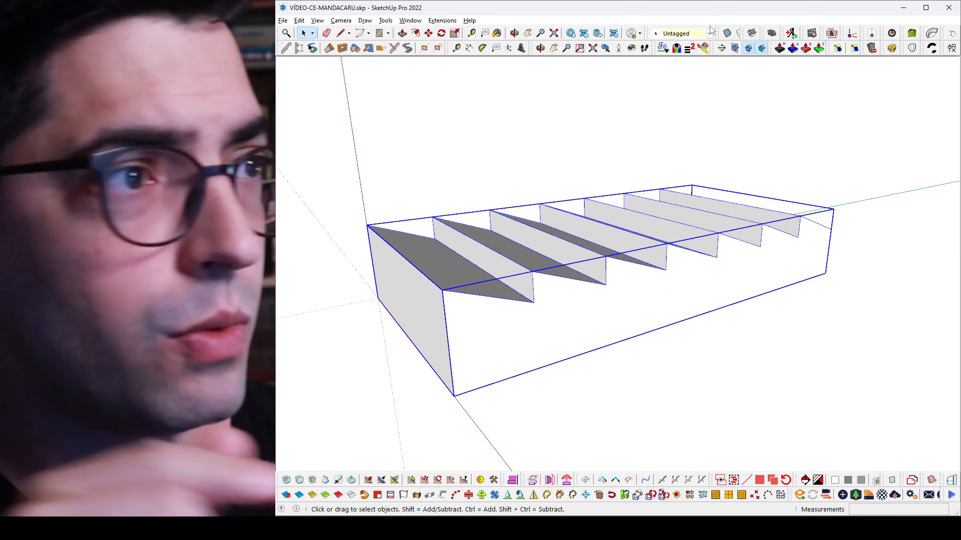
Step: Float the Solid Tools set over the drawing area, keeping the Styles set docked
left_click_drag(720, 33, 475, 139)
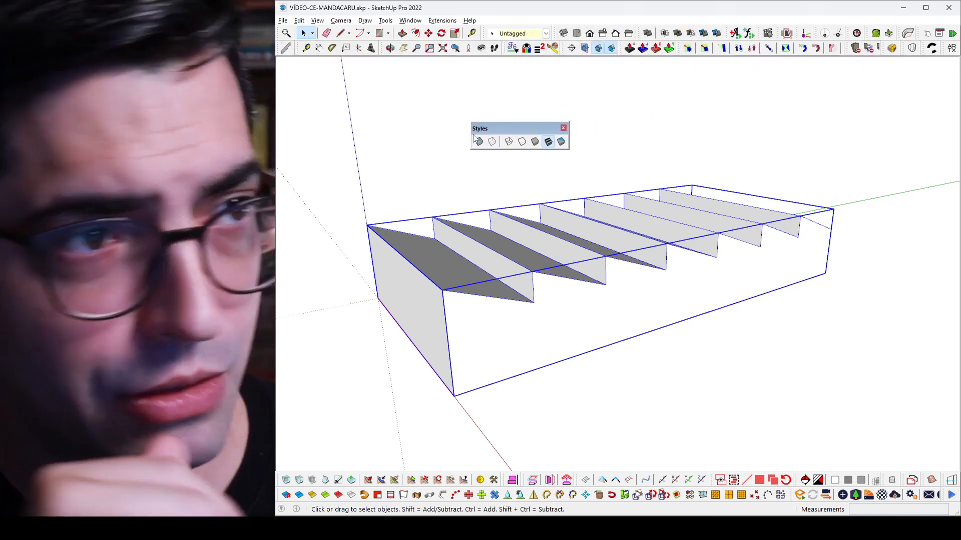
left_click_drag(530, 131, 716, 31)
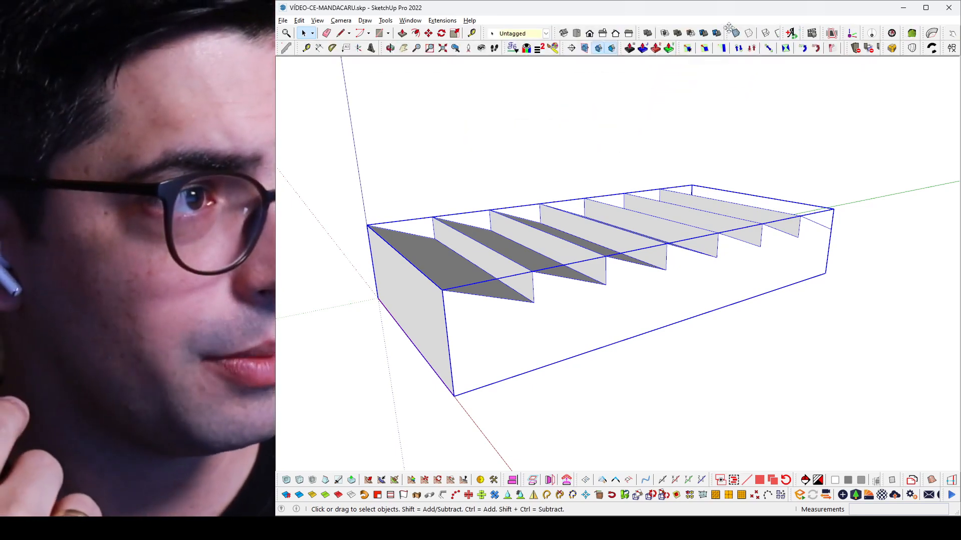
left_click_drag(636, 31, 530, 149)
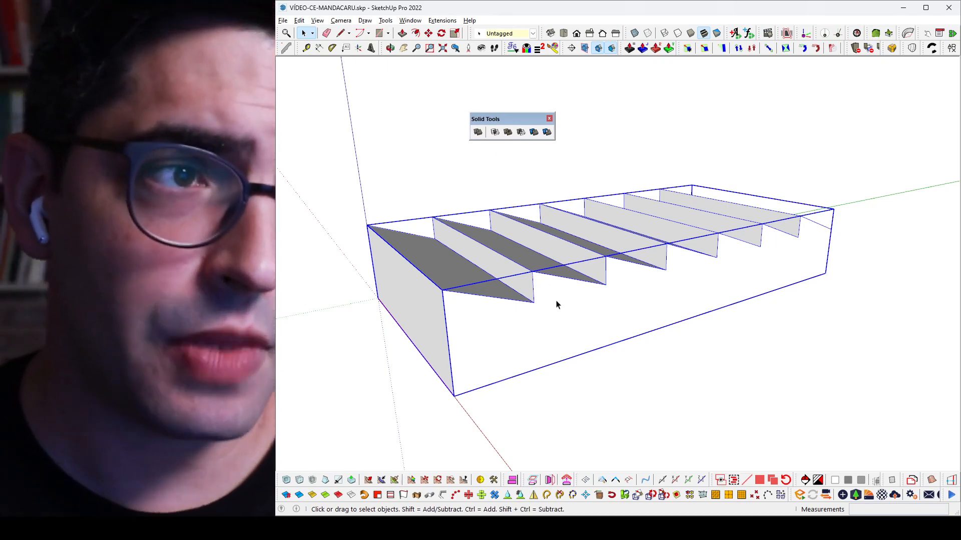
Step: Round the seven upper ridge edges of the merged sawtooth solid with Round Corner, using a 0,5 m offset and 12 segments
double_click(427, 280)
left_click(428, 280)
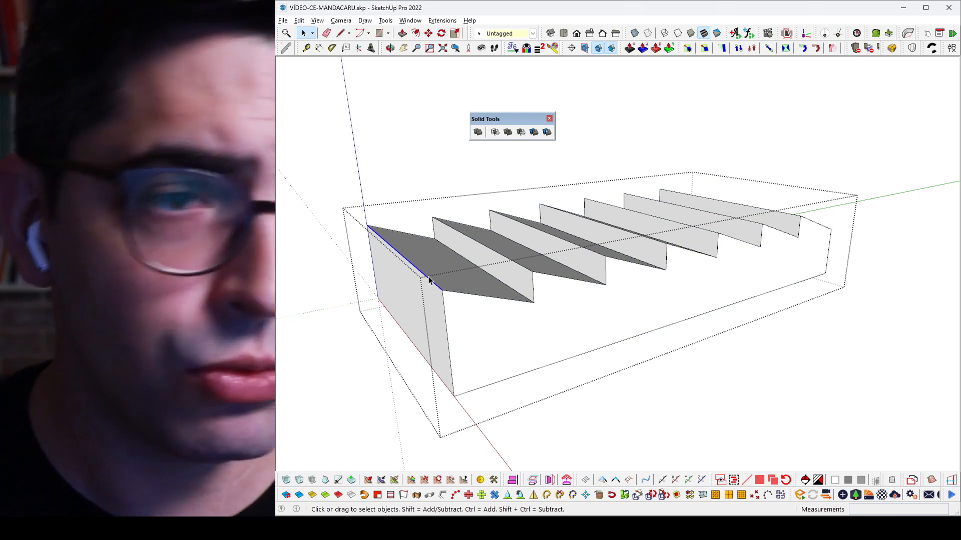
left_click(507, 257, "shift")
left_click(584, 245, "shift")
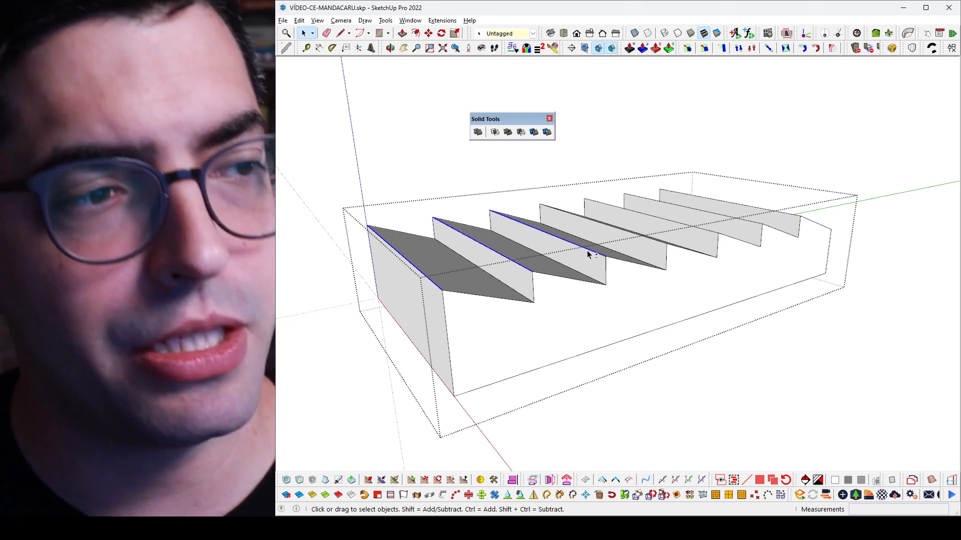
left_click(640, 237, "shift")
left_click(667, 220, "shift")
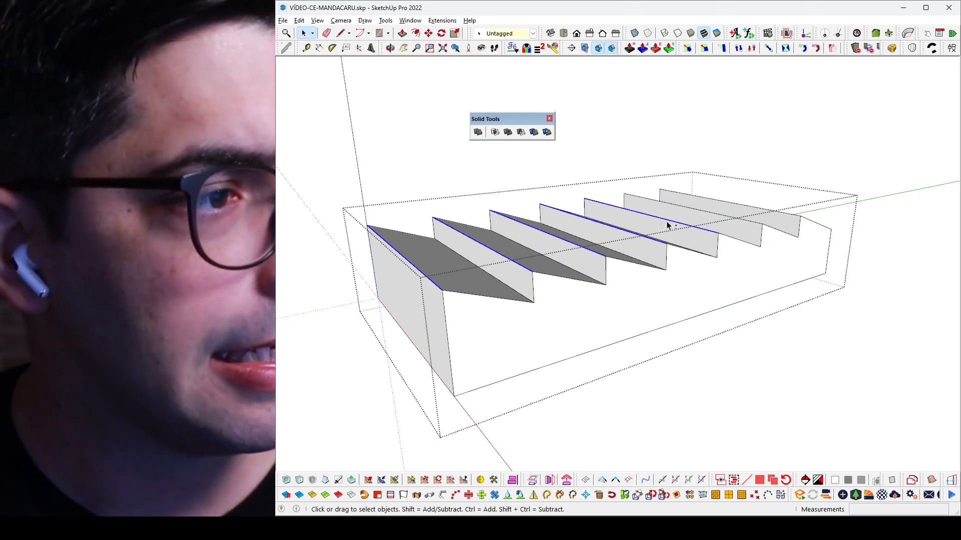
left_click(698, 211, "shift")
left_click(721, 203, "shift")
middle_click_drag(721, 205, 728, 221)
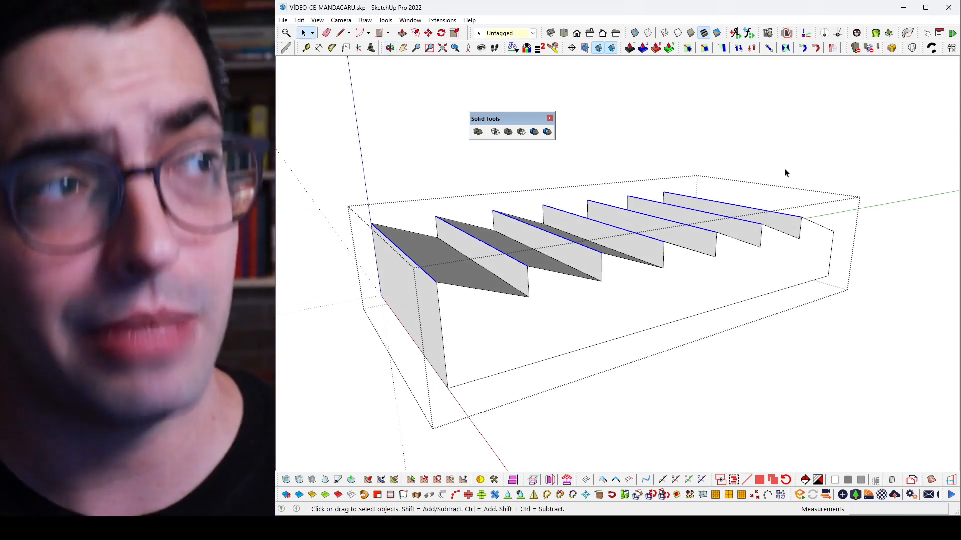
left_click(892, 48)
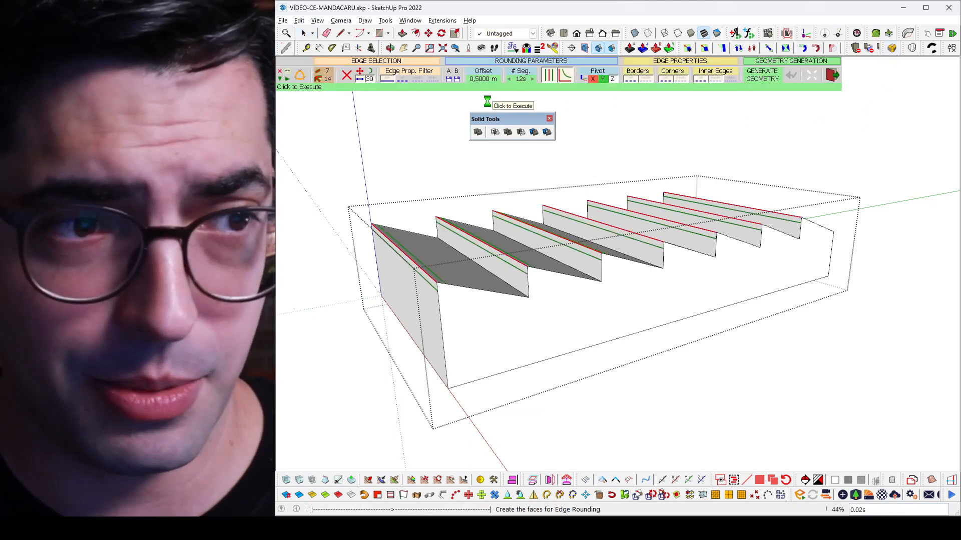
left_click(490, 106)
middle_click_drag(575, 197, 495, 143)
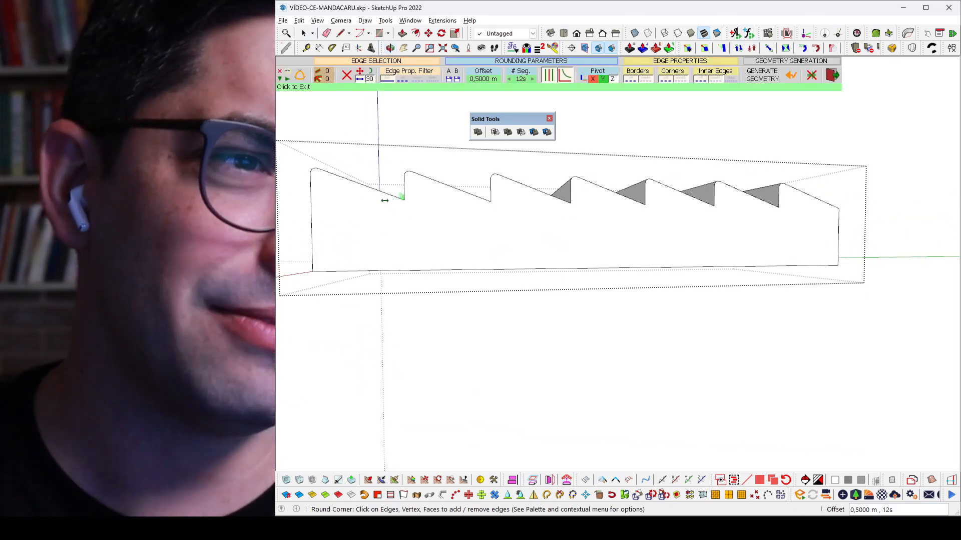
Step: Round the six valley edges between the roof modules with Round Corner at a 0,5 m offset and 12 segments
middle_click_drag(410, 204, 378, 220)
left_click(378, 221)
left_click(468, 206)
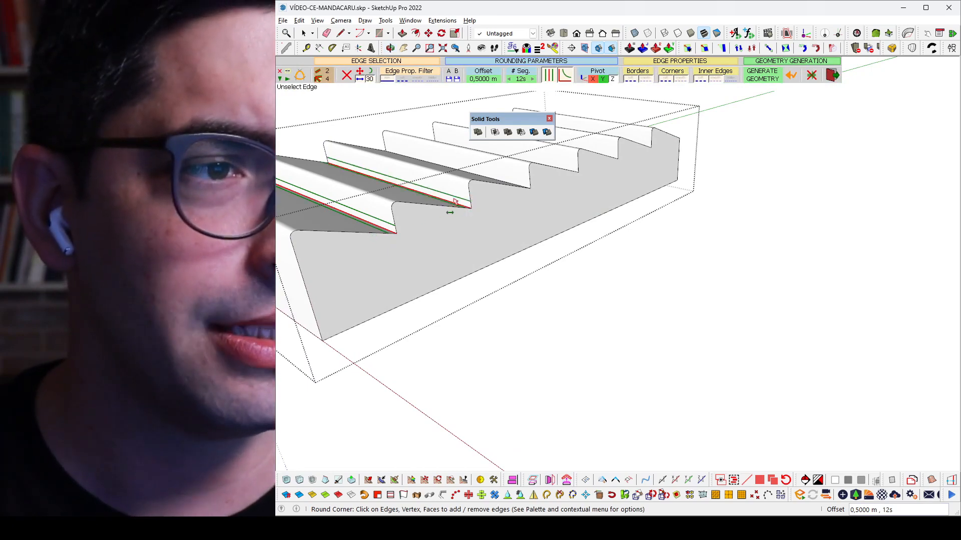
middle_click_drag(468, 206, 505, 209)
left_click(516, 178)
left_click(550, 152)
left_click(593, 137)
middle_click_drag(637, 138, 658, 148)
left_click(672, 120)
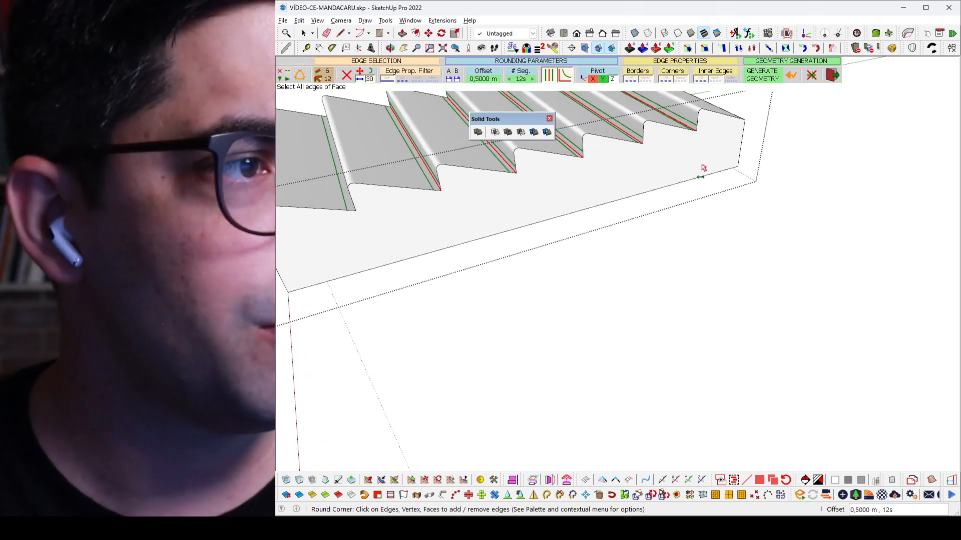
scroll(703, 168, "down", 3)
key("Return")
middle_click_drag(608, 162, 550, 114)
scroll(561, 151, "up", 4)
key("Escape")
Step: Open the rounded solid for editing and select its long sawtooth-shaped side face
left_click(563, 223)
middle_click_drag(566, 222, 684, 240)
scroll(684, 241, "down", 4)
scroll(697, 210, "up", 5)
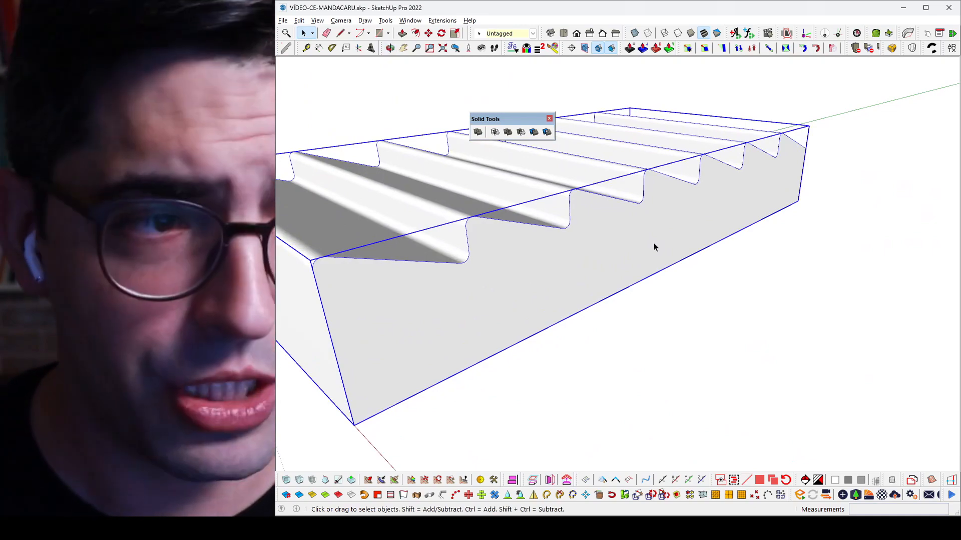
double_click(654, 245)
triple_click(653, 243)
left_click(594, 242)
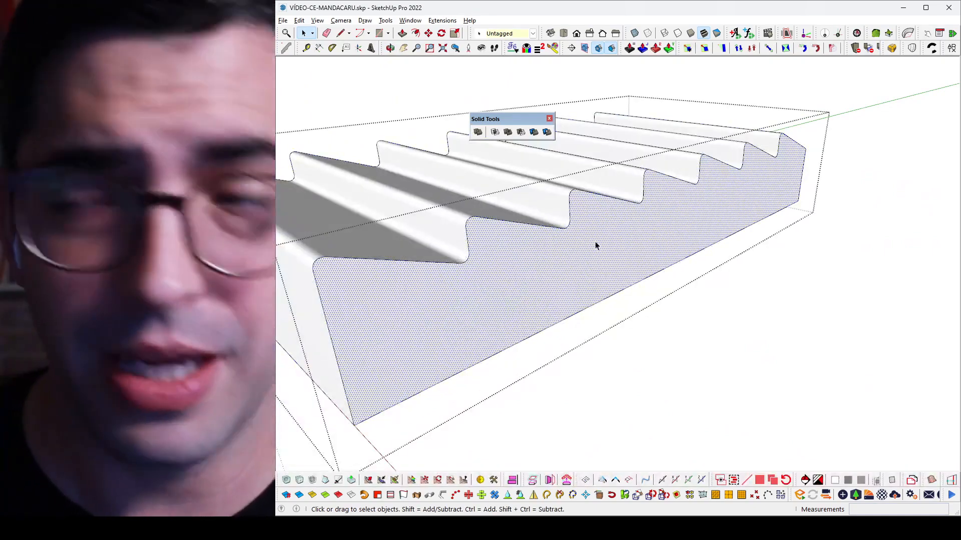
scroll(656, 248, "down", 5)
scroll(656, 247, "up", 3)
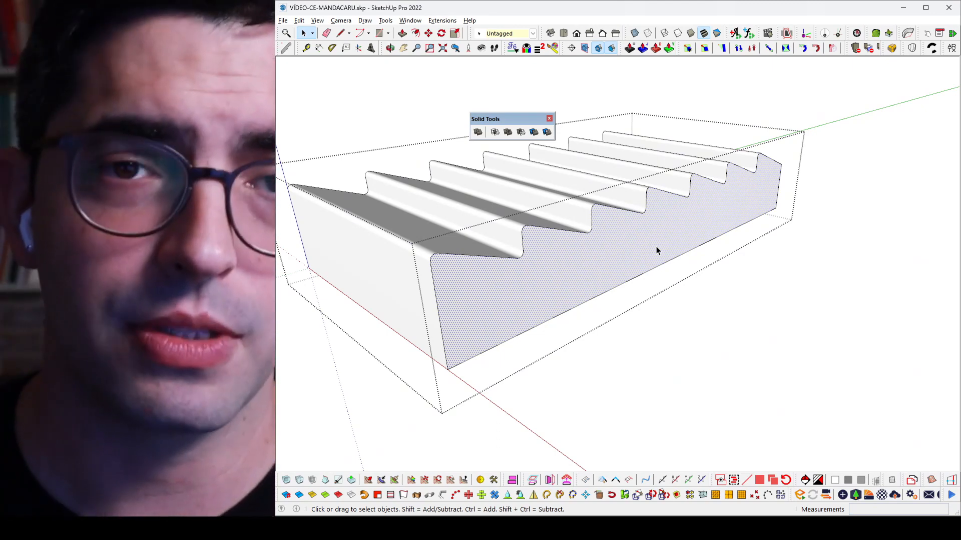
scroll(623, 243, "down", 2)
middle_click_drag(623, 243, 593, 226)
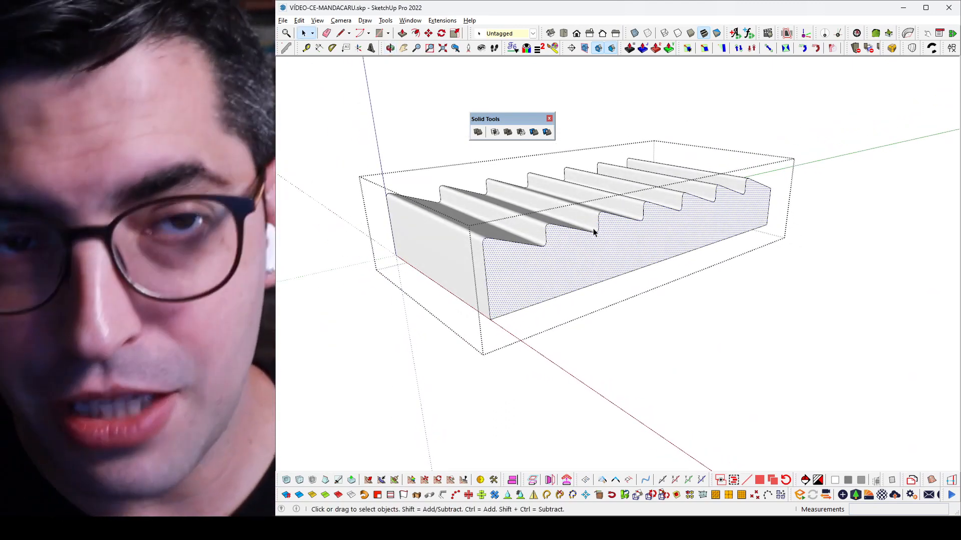
Step: Dock the Solid Tools set and float the Profile Builder 3 set over the drawing area
left_click_drag(300, 47, 719, 24)
left_click_drag(572, 90, 571, 89)
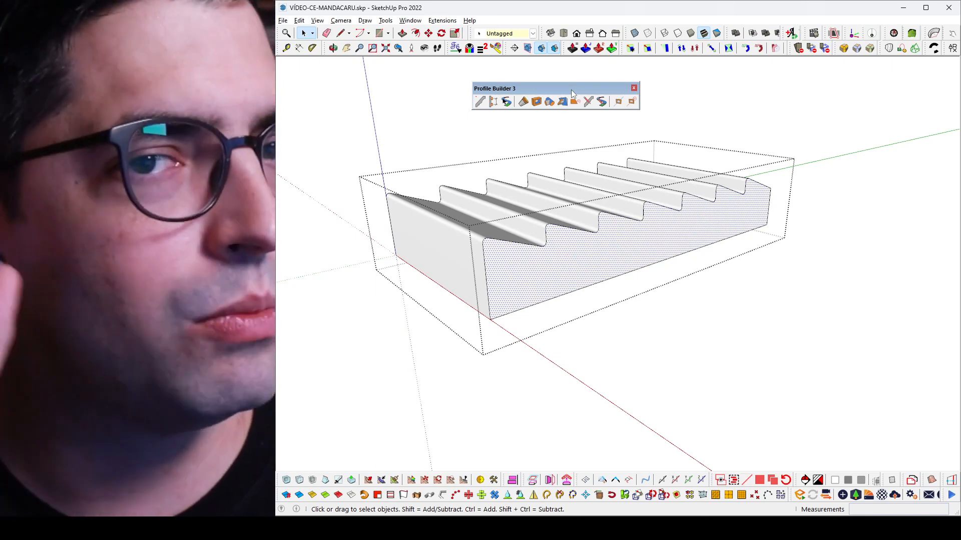
middle_click_drag(564, 198, 560, 204)
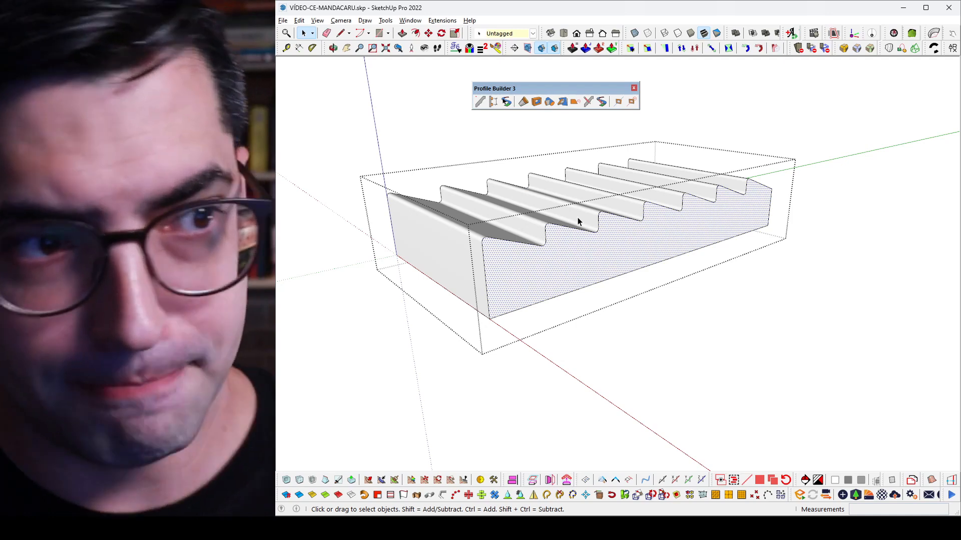
Step: Copy the side face, paste it in place outside the group, and move it a short distance off the volume
key("ctrl+c")
key("Escape")
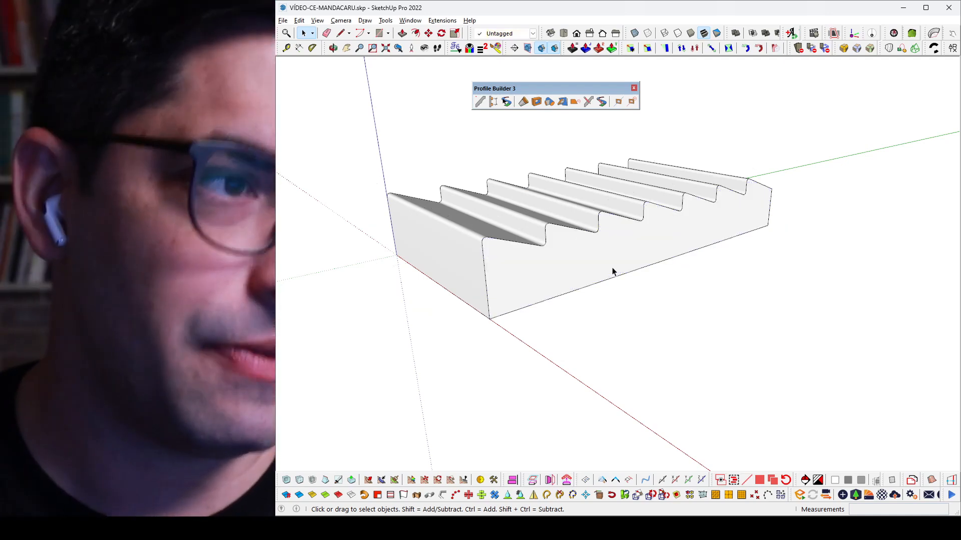
key("ctrl+shift+v")
key("m")
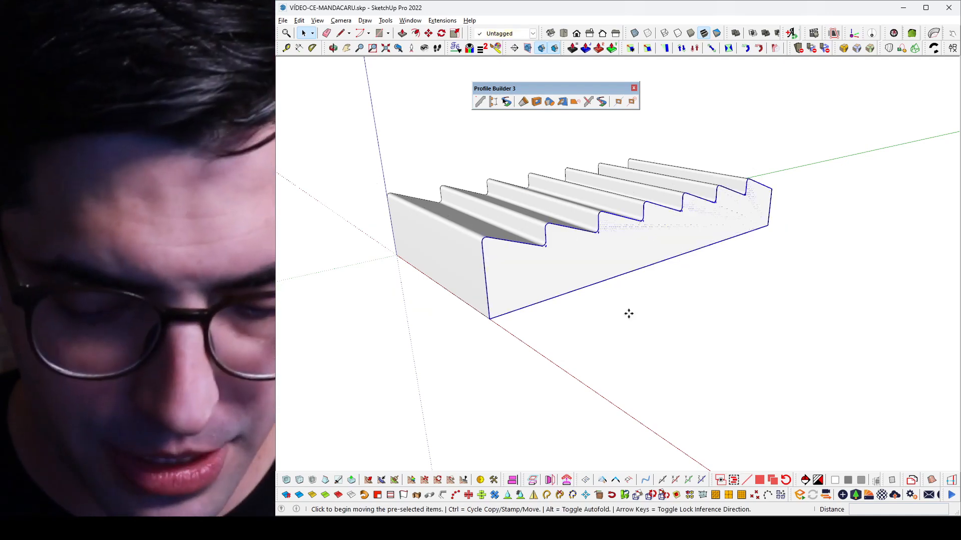
left_click(629, 313)
key("Return")
scroll(602, 280, "up", 3)
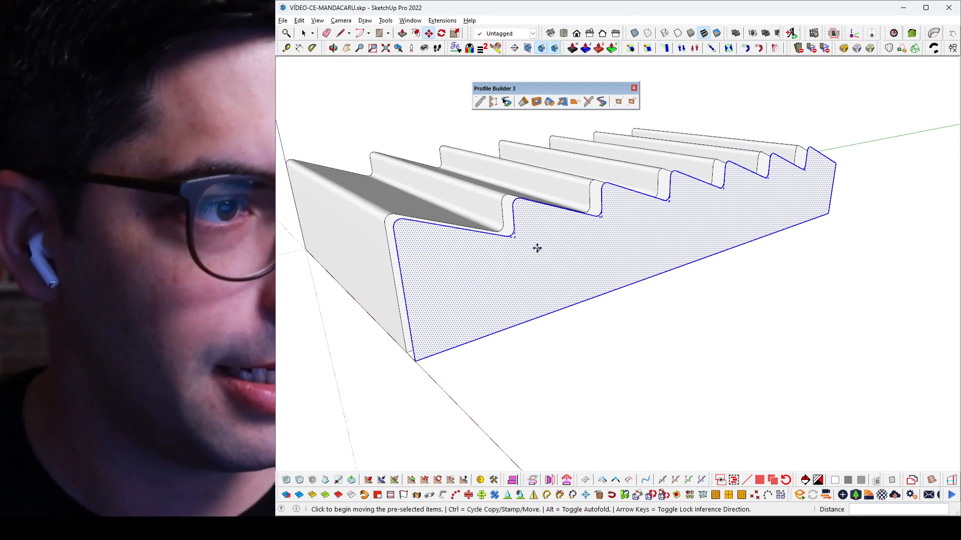
Step: Show the hidden geometry and erase the stray edges at the valleys of the copied sawtooth face
key("alt+h")
scroll(504, 227, "up", 2)
key("e")
left_click_drag(519, 243, 515, 239)
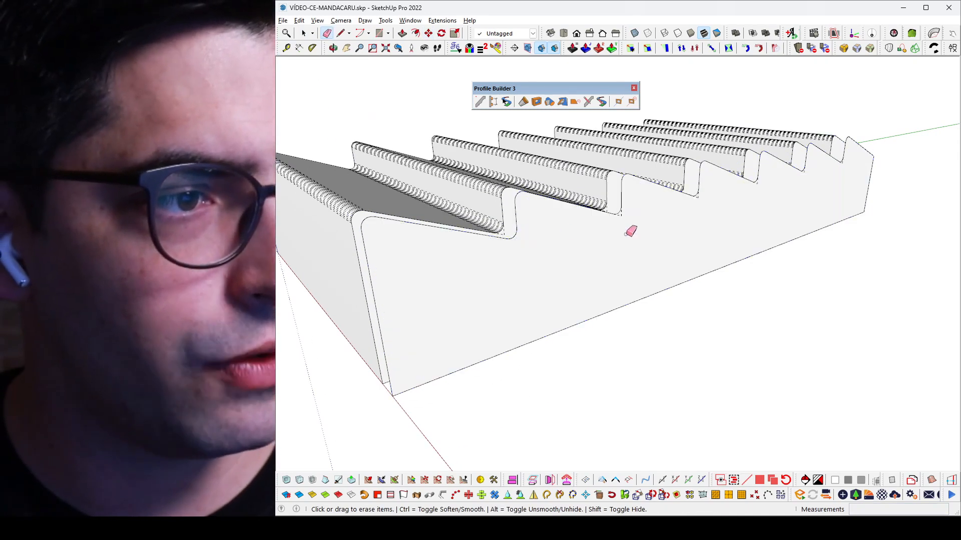
left_click_drag(618, 221, 625, 213)
left_click_drag(699, 198, 697, 196)
left_click_drag(757, 186, 805, 172)
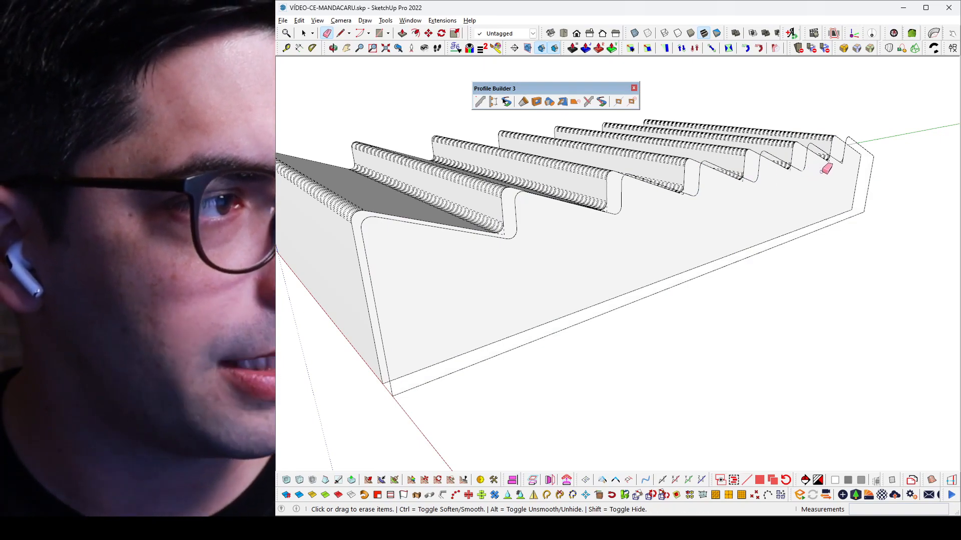
scroll(811, 170, "up", 4)
scroll(855, 162, "up", 4)
left_click_drag(855, 166, 854, 167)
key("space")
scroll(843, 218, "down", 4)
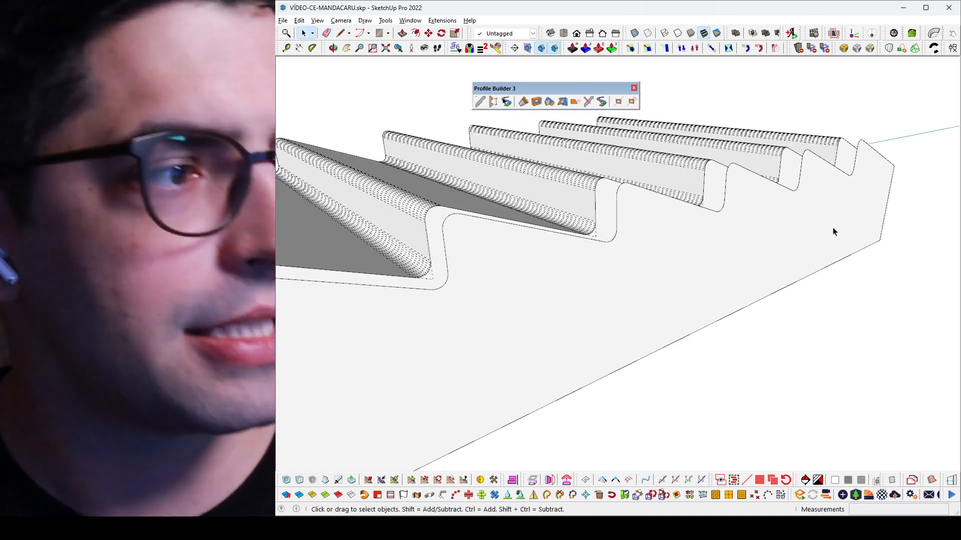
Step: Group the cleaned sawtooth face and turn off the display of hidden geometry
left_click(768, 280)
key("g")
middle_click_drag(610, 252, 595, 252)
key("alt+h")
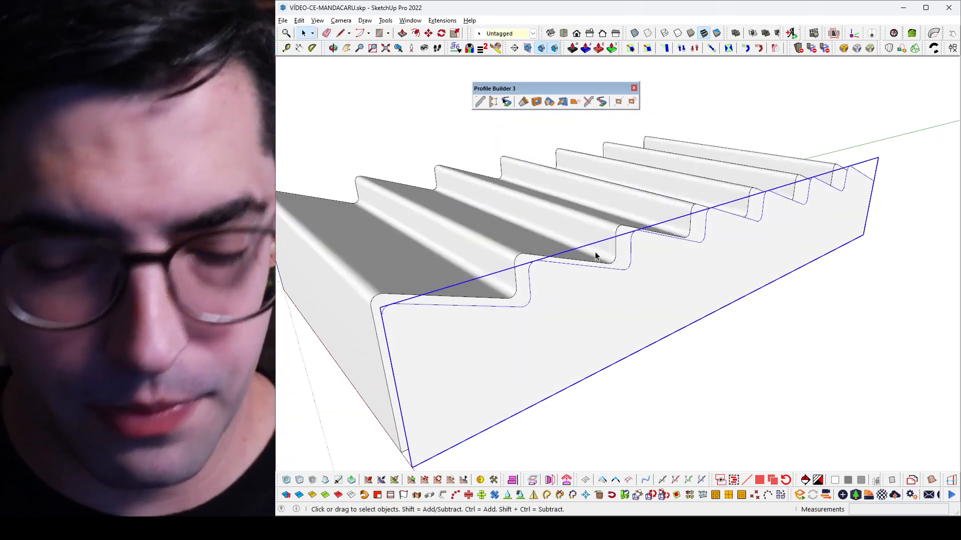
Step: Open the rounded solid and copy the bottom edge of its end wall 5,5 m upward
scroll(650, 218, "down", 4)
scroll(626, 228, "up", 2)
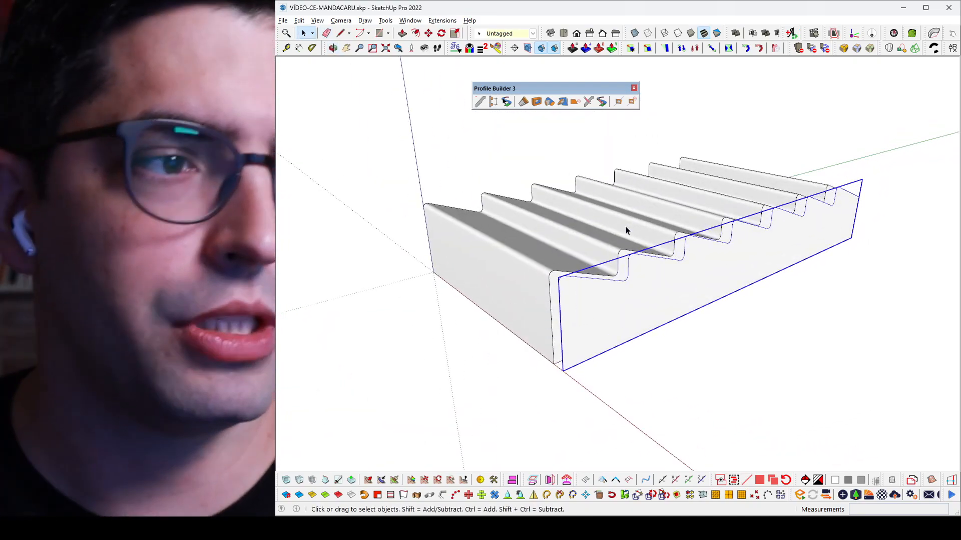
double_click(502, 308)
left_click(500, 322)
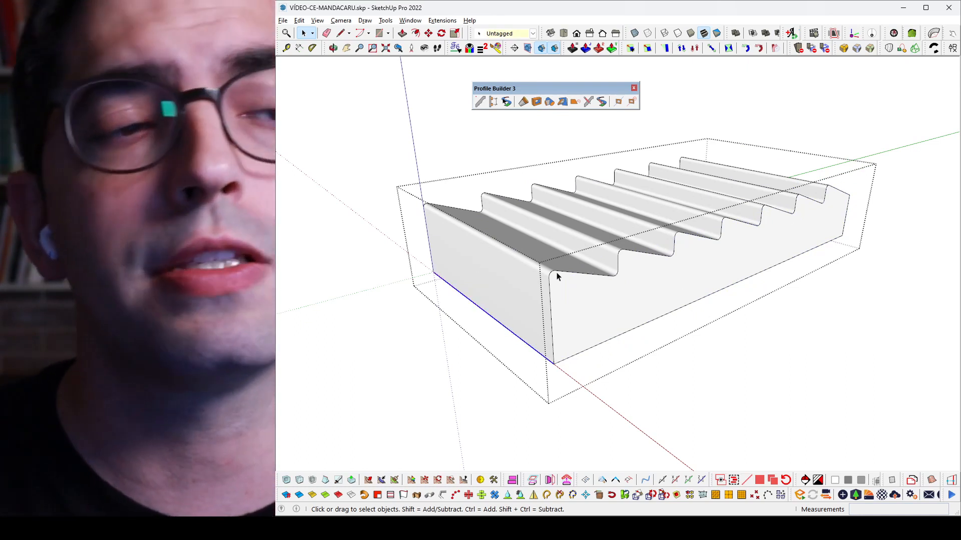
key("m")
key("ctrl")
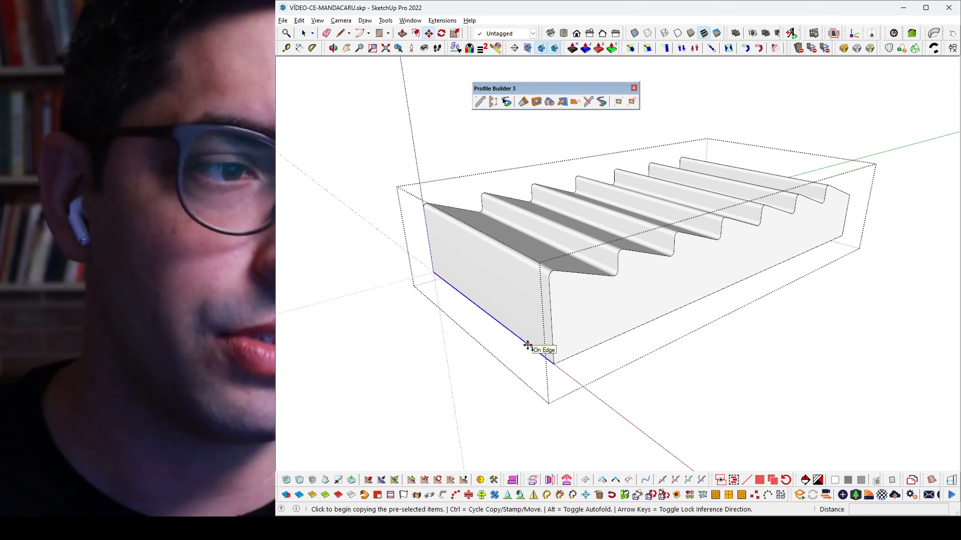
left_click(527, 344)
type("5,5")
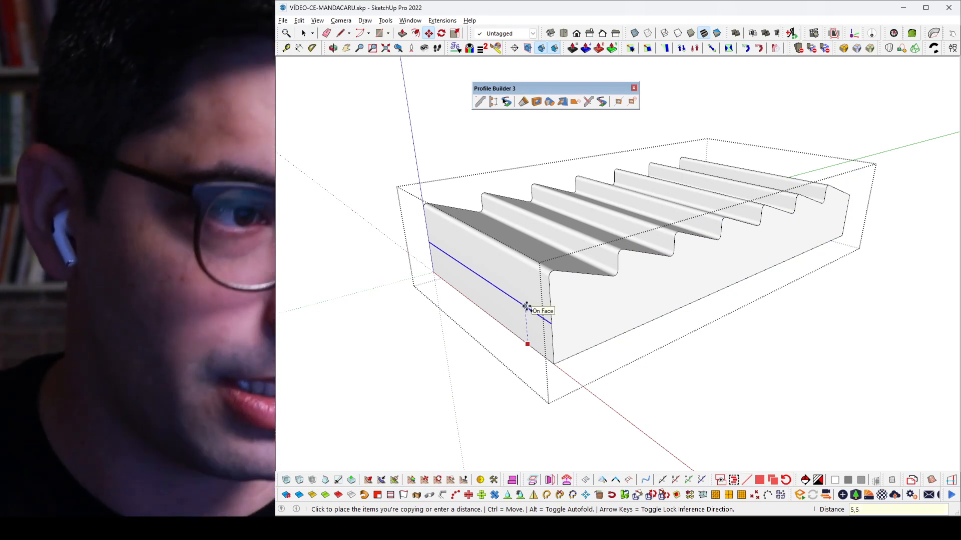
key("Return")
Step: Cut the first sloped roof surface together with its rounded ridge and the wall strip above the copied edge
mouse_move(612, 277)
middle_mouse_down()
mouse_move(500, 216)
mouse_move(609, 271)
middle_mouse_up()
scroll(609, 271, "up", 2)
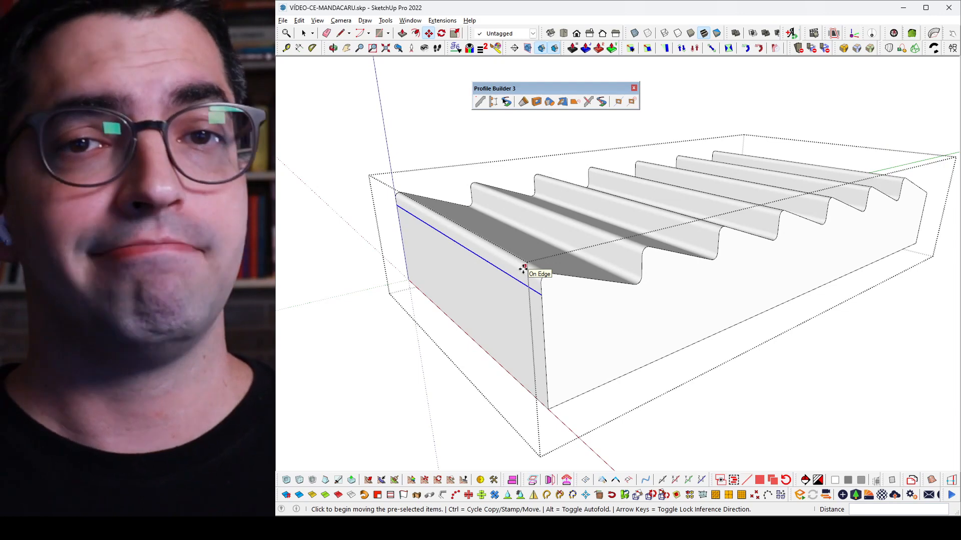
middle_click_drag(523, 269, 526, 311)
key("space")
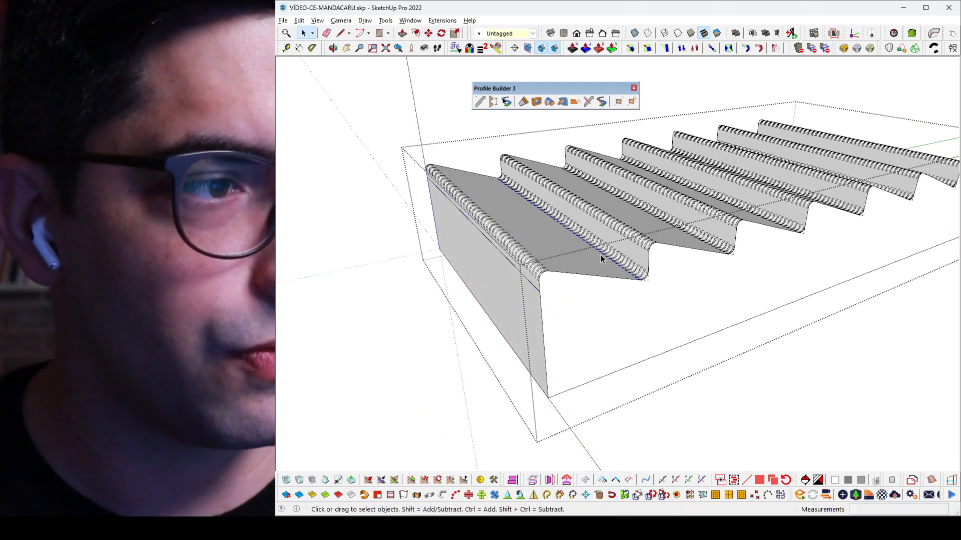
right_click(600, 254)
left_click(654, 257)
left_click(575, 251)
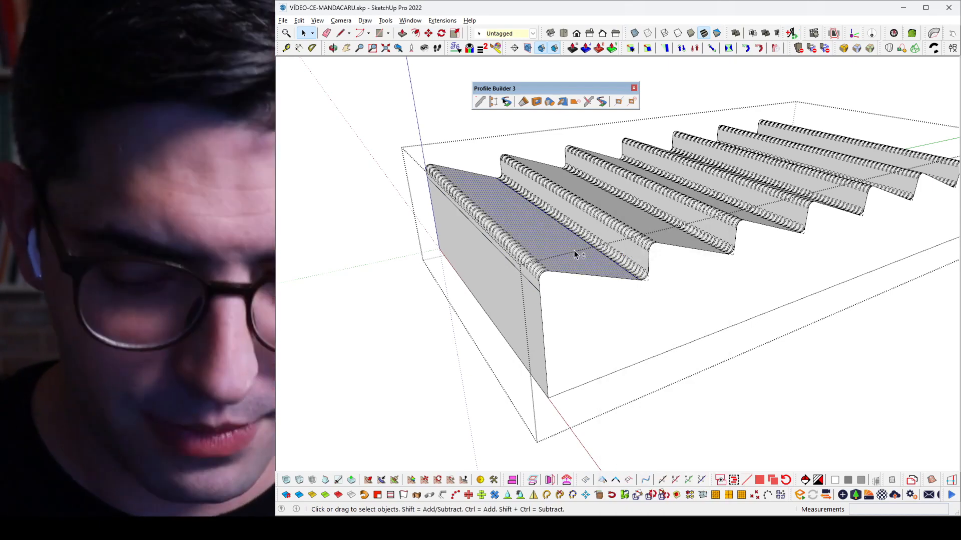
key("alt+h")
left_click(528, 247)
scroll(518, 236, "up", 2)
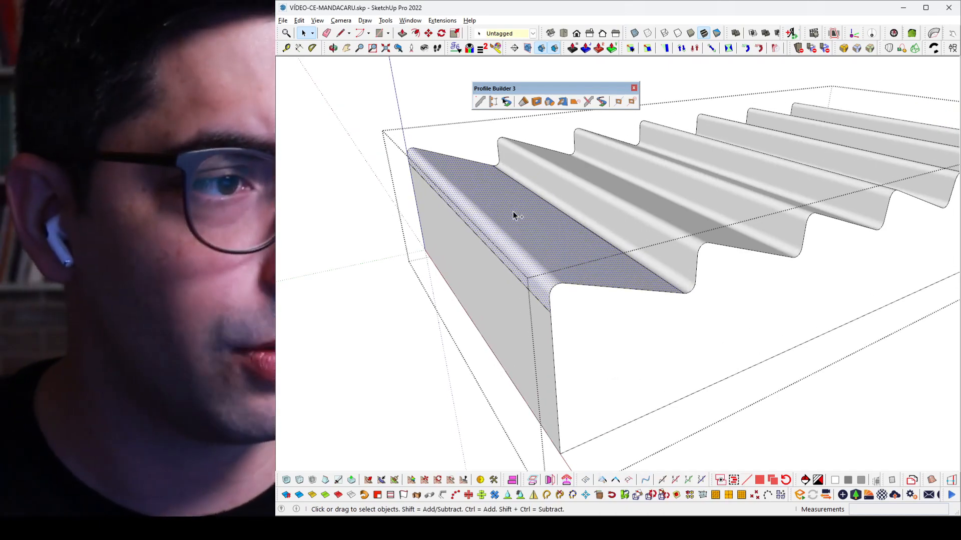
key("Delete")
Step: Delete all remaining geometry of the solid, paste the cut roof piece back in place, and close the group
triple_click(514, 215)
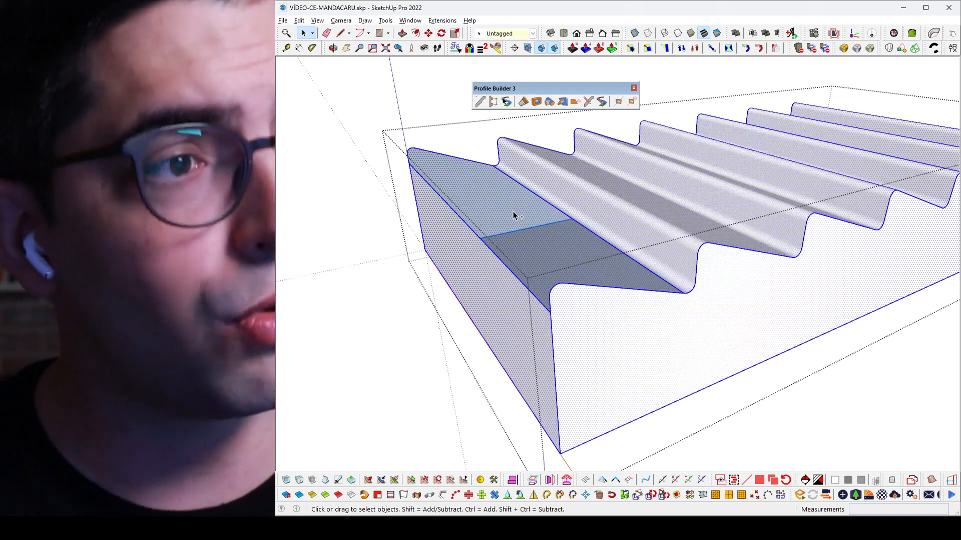
key("Delete")
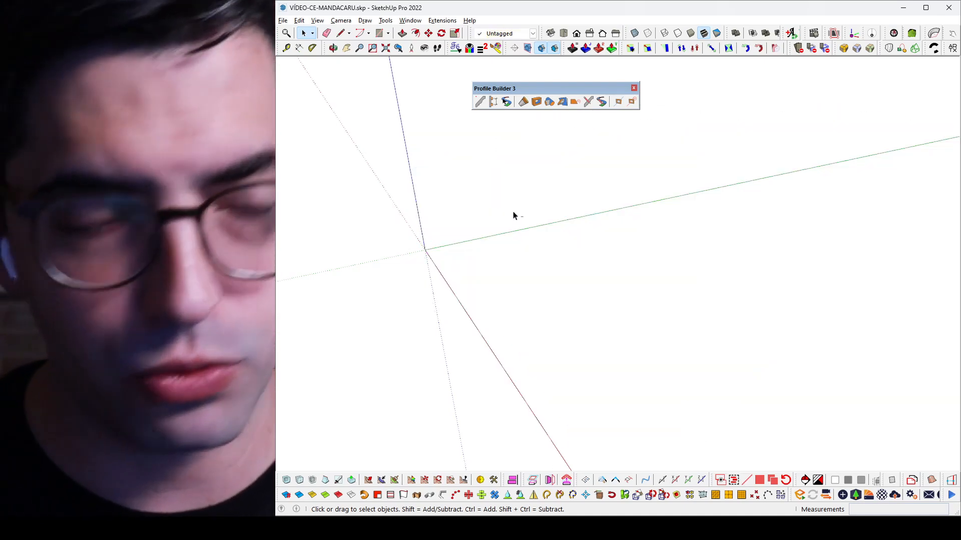
key("ctrl+z")
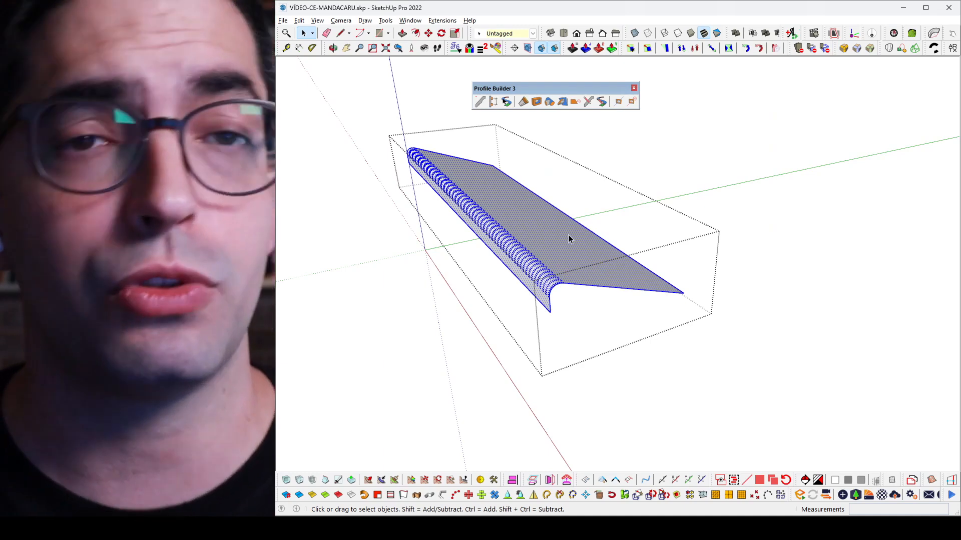
key("Escape")
Step: Create a component named "mo" from the grouped roof piece
left_click(475, 234)
scroll(490, 237, "down", 3)
scroll(493, 239, "up", 1)
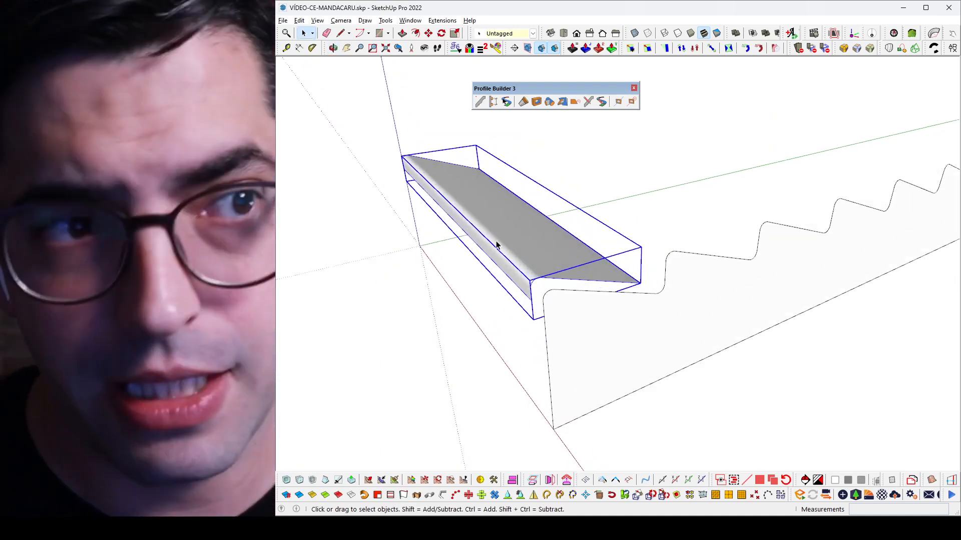
type("g")
type("mo")
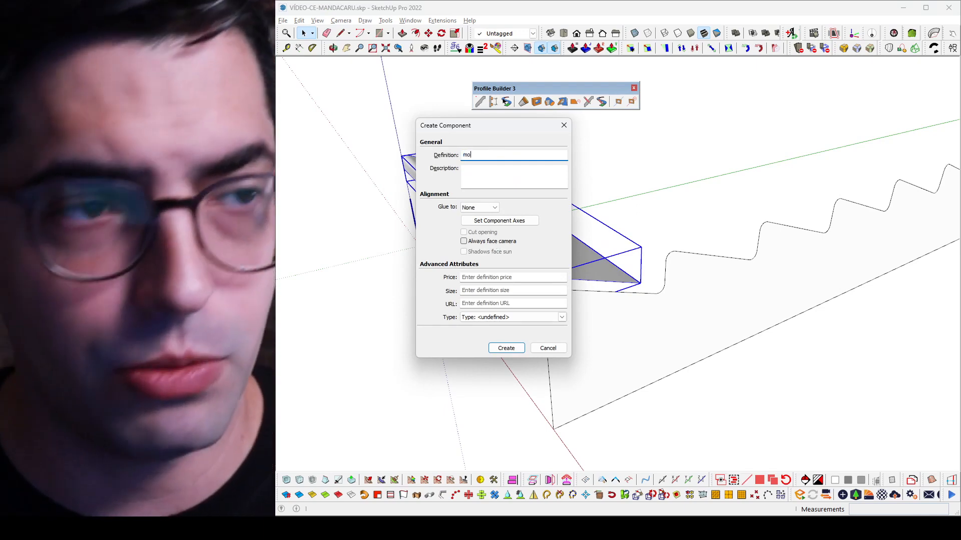
key("Return")
key("Return")
Step: Array the roof module component along the green axis with six copies, matching the sawtooth teeth
key("m")
key("ctrl")
left_click(419, 245)
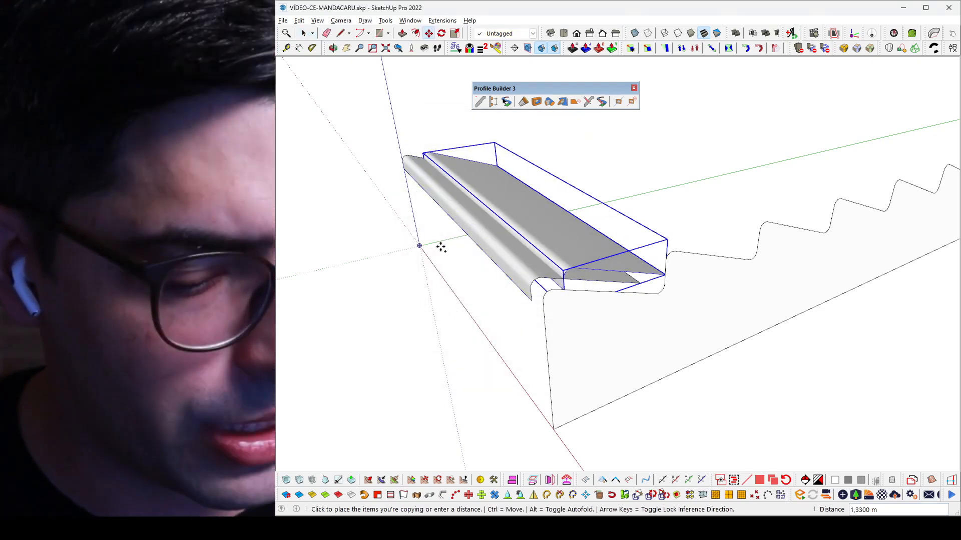
left_click(441, 247)
type("6x")
key("Return")
key("space")
scroll(441, 250, "down", 2)
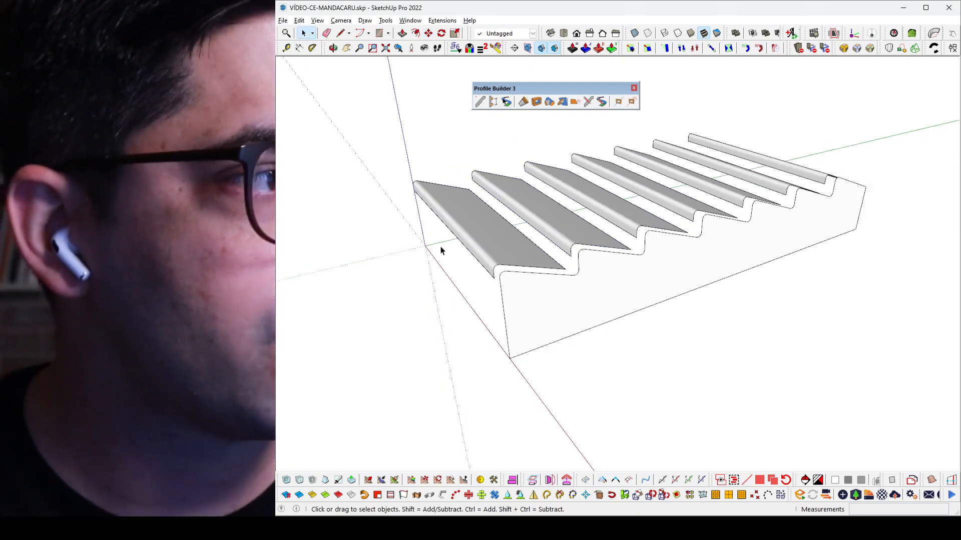
scroll(602, 185, "down", 2)
scroll(545, 254, "up", 5)
left_click(521, 292)
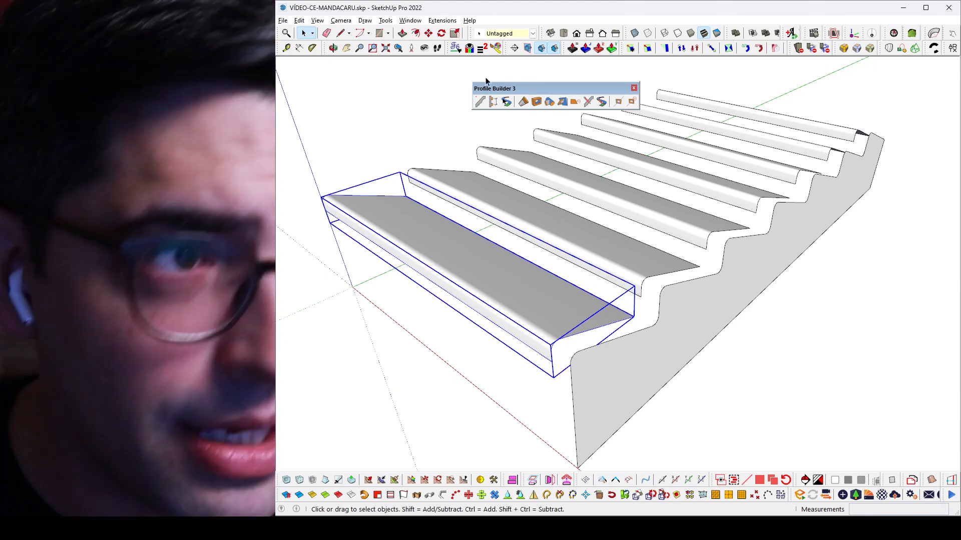
left_click(480, 102)
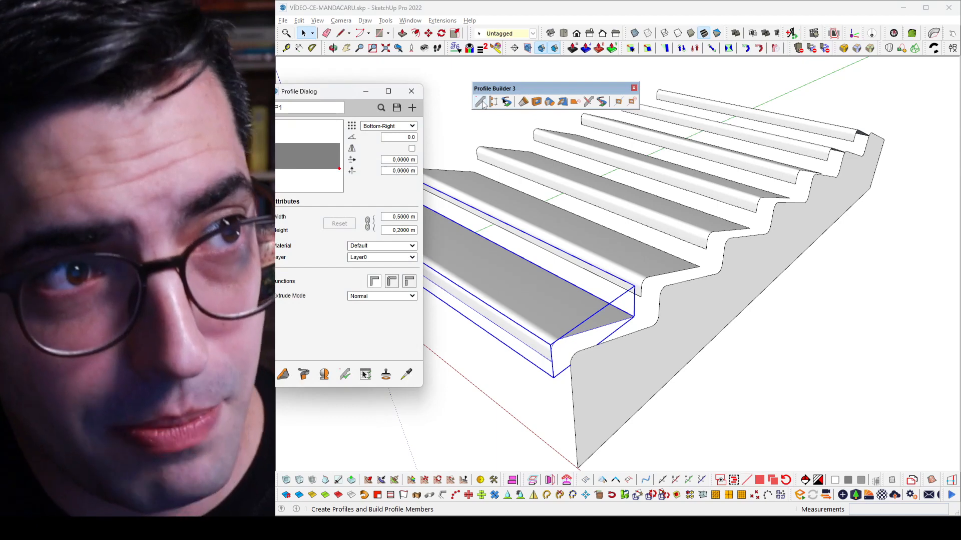
left_click(285, 381)
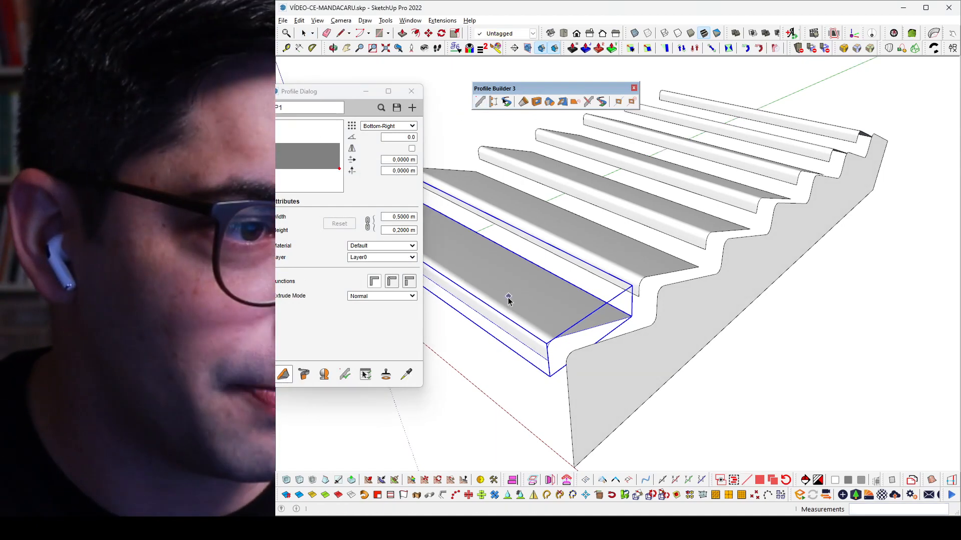
left_click(501, 294)
left_click_drag(340, 92, 366, 78)
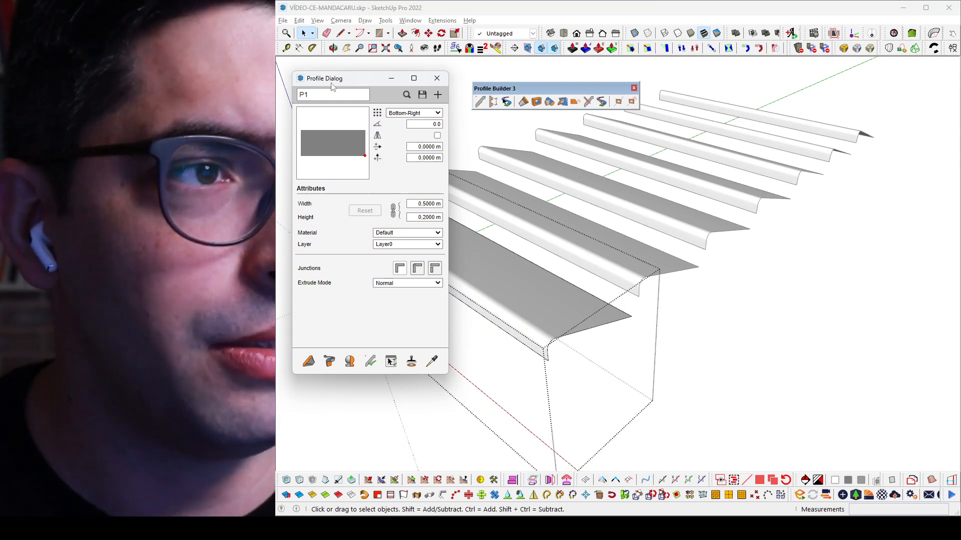
Step: Build a 4 m high vertical column with the P1 profile, starting at the origin inside the module
left_click(309, 361)
left_click_drag(380, 89, 709, 134)
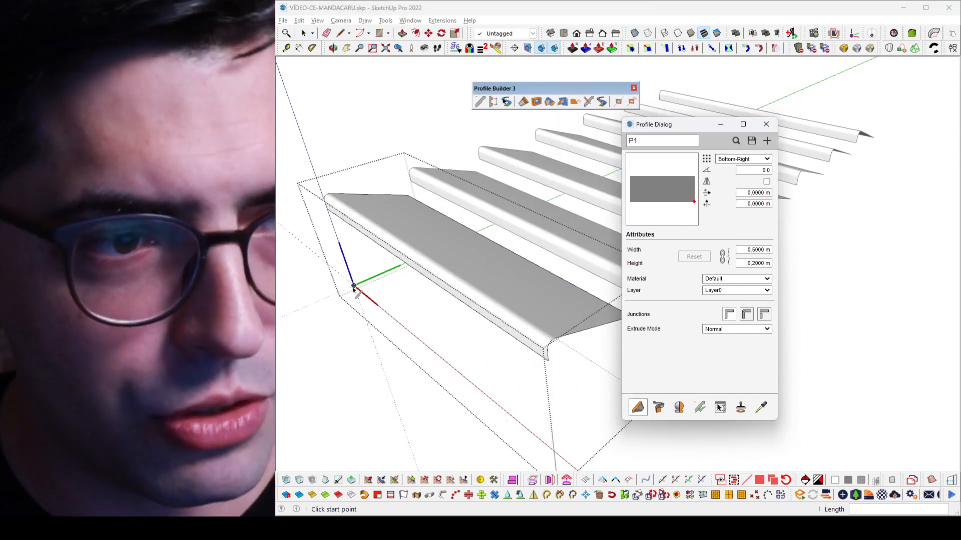
left_click(354, 288)
scroll(339, 232, "up", 1)
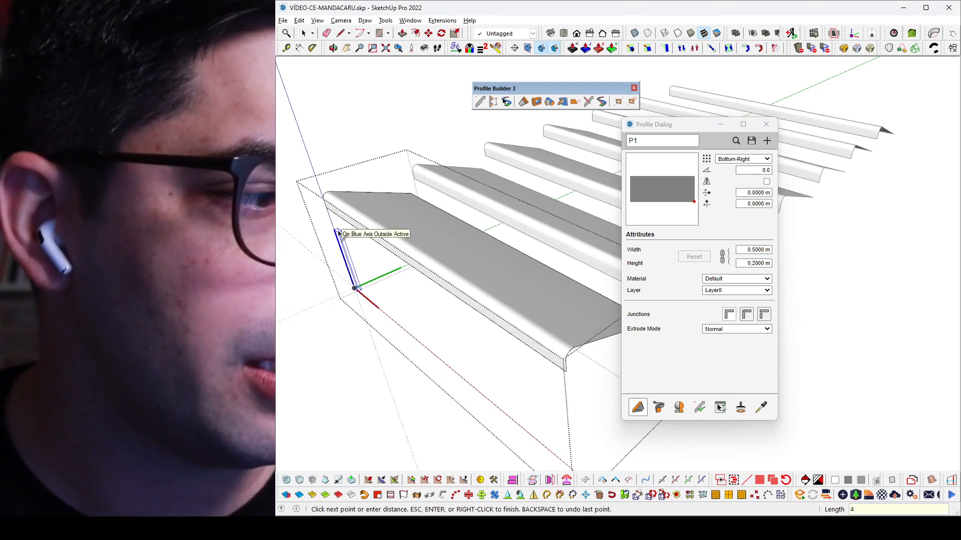
key("Return")
key("space")
Step: Duplicate the column to the opposite end of the roof module and close the profile settings
middle_click_drag(536, 286, 620, 232)
scroll(459, 304, "down", 2)
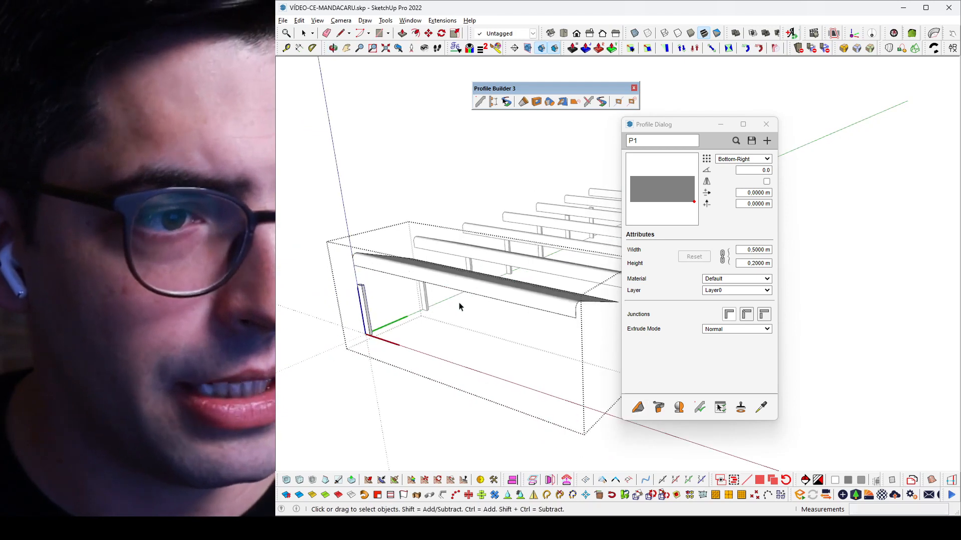
scroll(408, 329, "up", 1)
left_click(365, 312)
key("shift+m")
key("space")
middle_click_drag(446, 315, 488, 266)
left_click(766, 124)
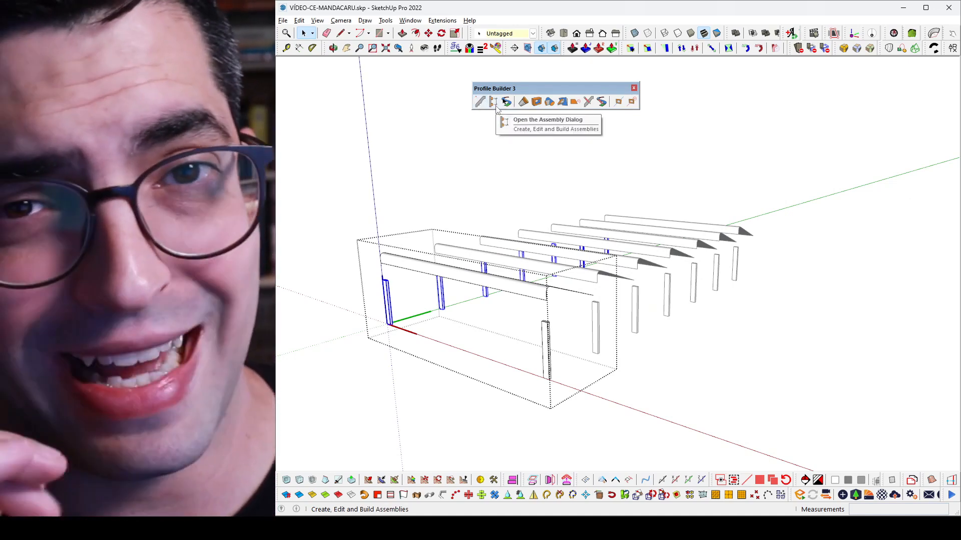
Step: Load the V1-Assembl assembly and build it between the tops of the module's two columns
left_click(495, 103)
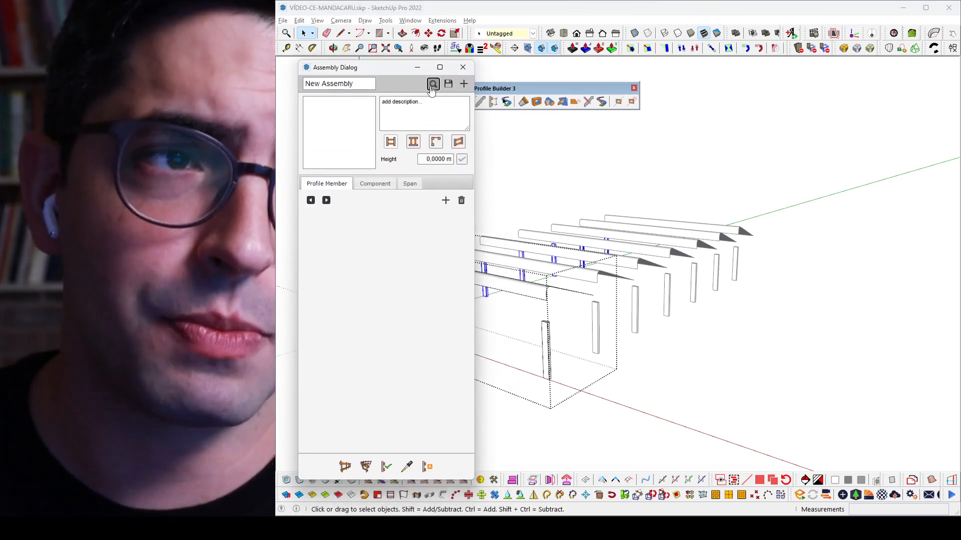
left_click(432, 84)
left_click(505, 152)
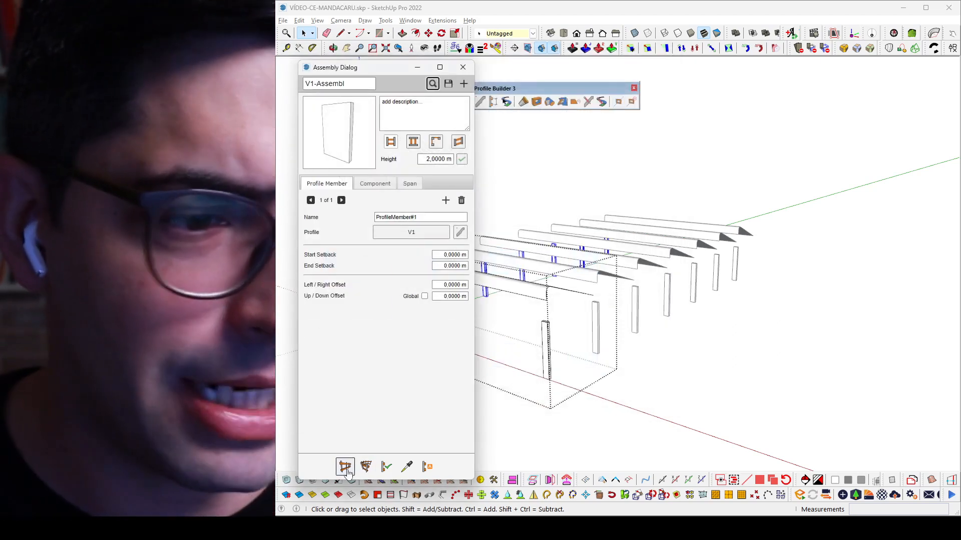
left_click(347, 470)
left_click_drag(380, 67, 811, 66)
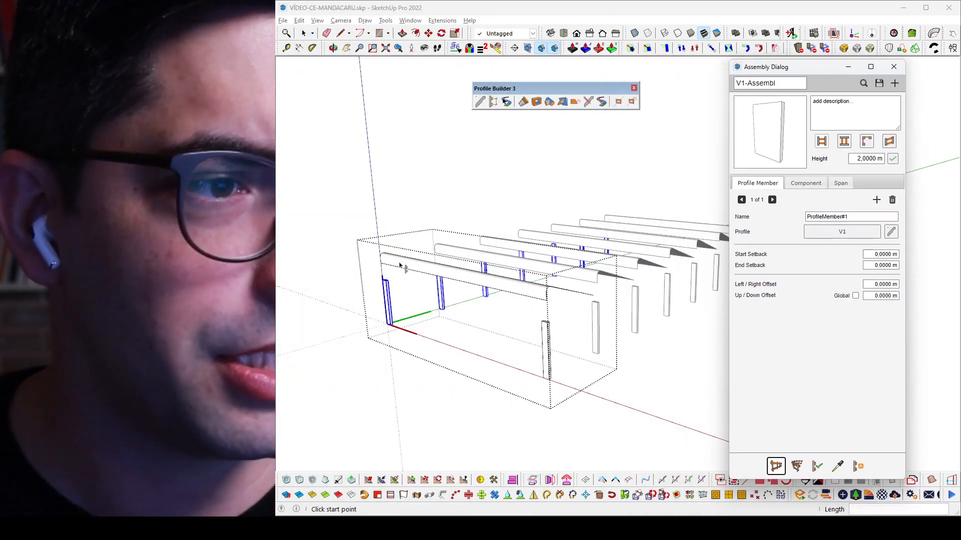
left_click(383, 280)
scroll(383, 280, "up", 2)
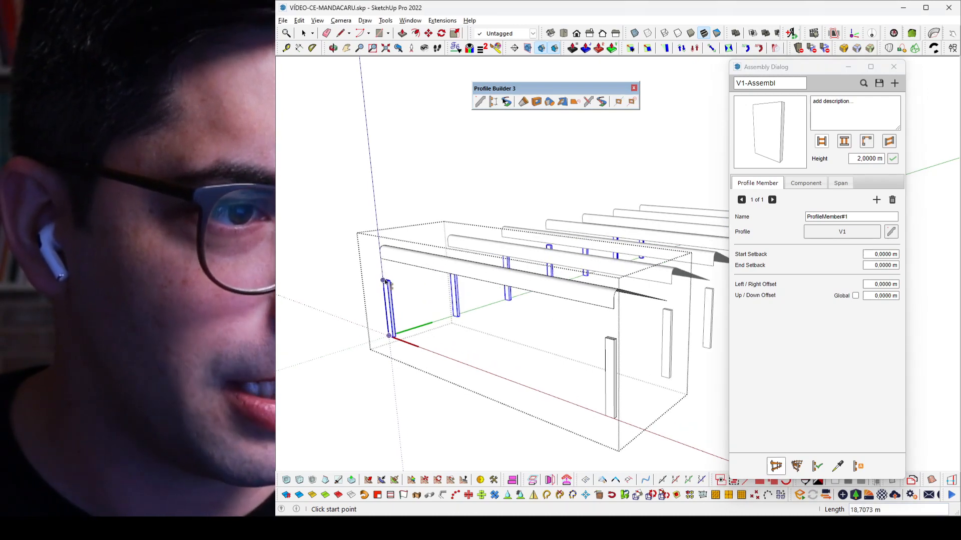
left_click(615, 339)
key("space")
middle_click_drag(575, 306, 520, 343)
Step: Move the columns and the V1-Assembl wall together along the green axis to sit inside the rounded roof edge
scroll(521, 343, "up", 3)
scroll(523, 340, "up", 2)
scroll(523, 350, "down", 5)
scroll(525, 365, "up", 4)
double_click(529, 381)
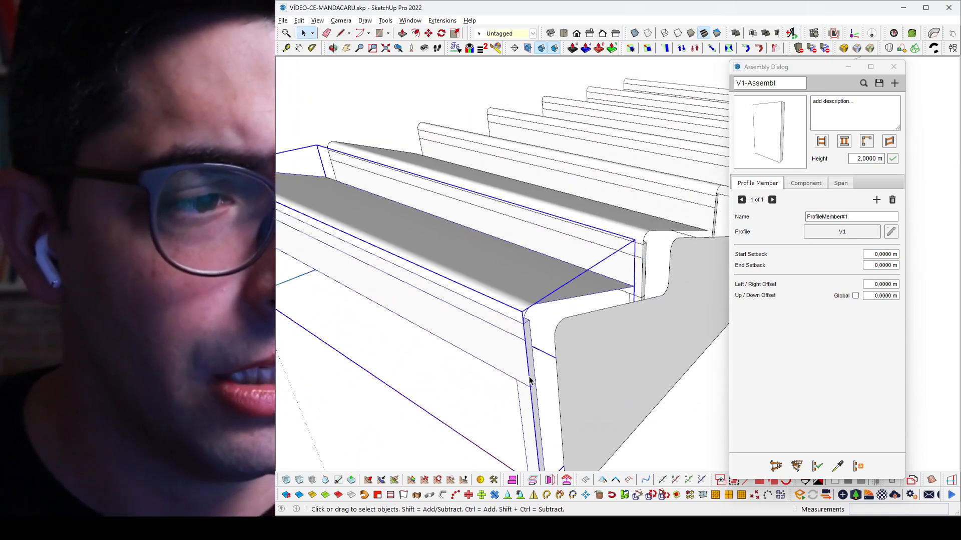
left_click(528, 385)
key("m")
left_click(560, 401)
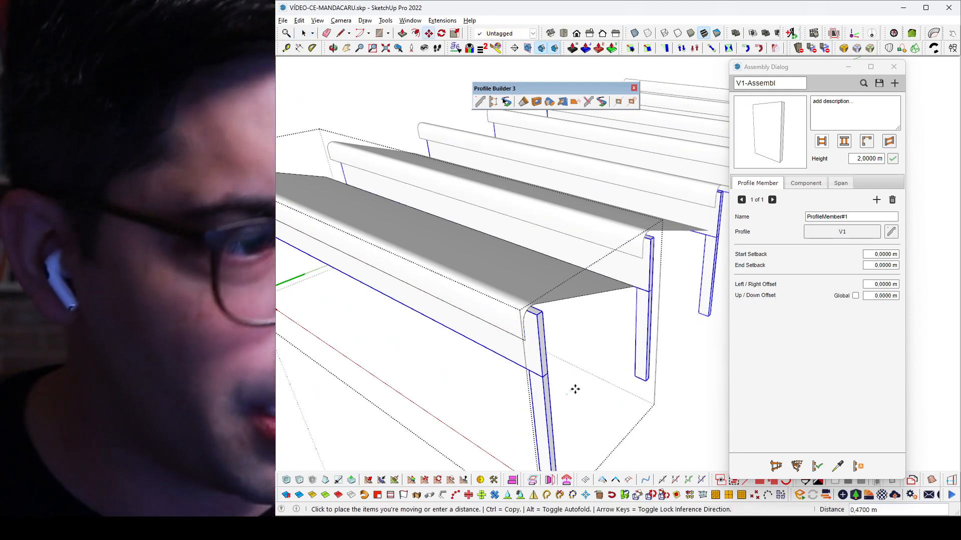
key("Return")
Step: Examine how the columns and wall meet the sloped roof surface of the open module
scroll(575, 389, "down", 5)
middle_click_drag(590, 272, 518, 249)
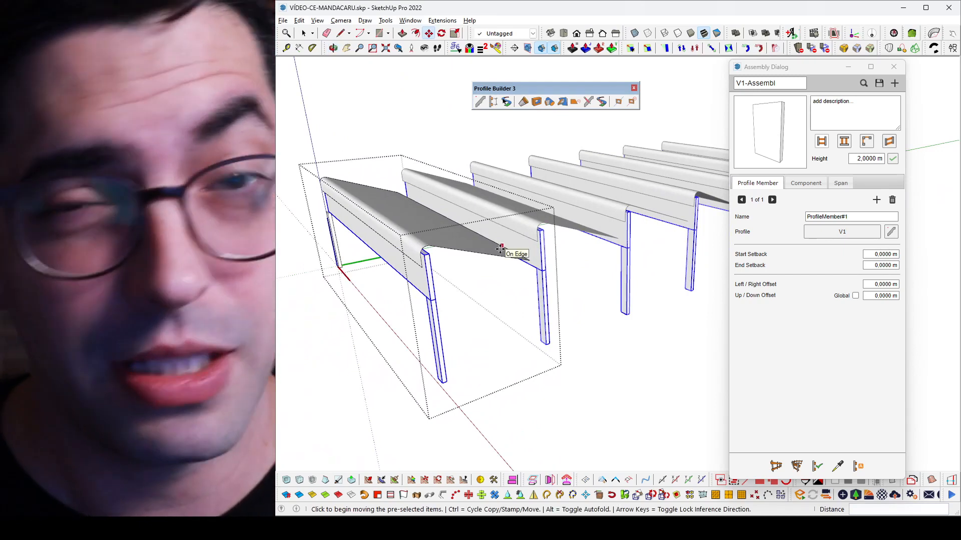
middle_click_drag(501, 249, 488, 261)
key("space")
scroll(448, 260, "up", 2)
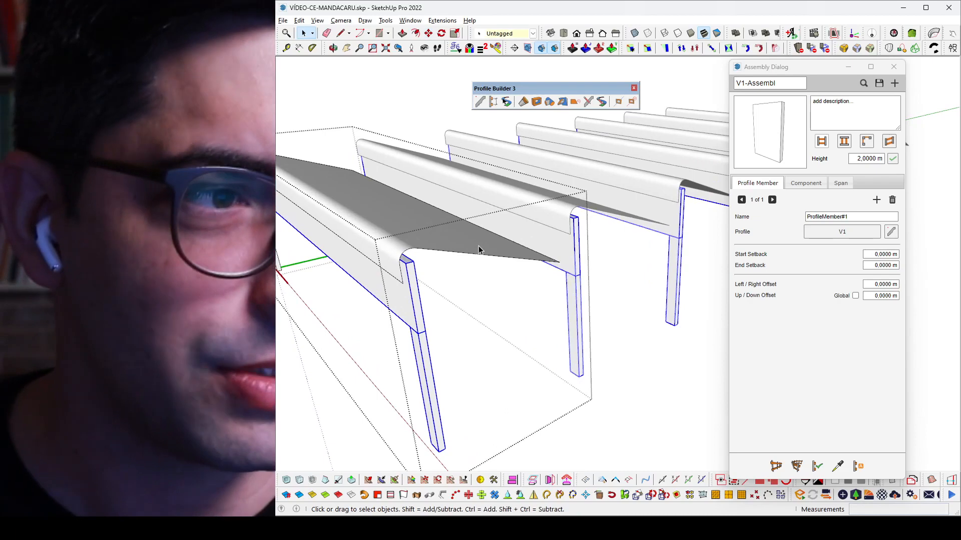
left_click(474, 247)
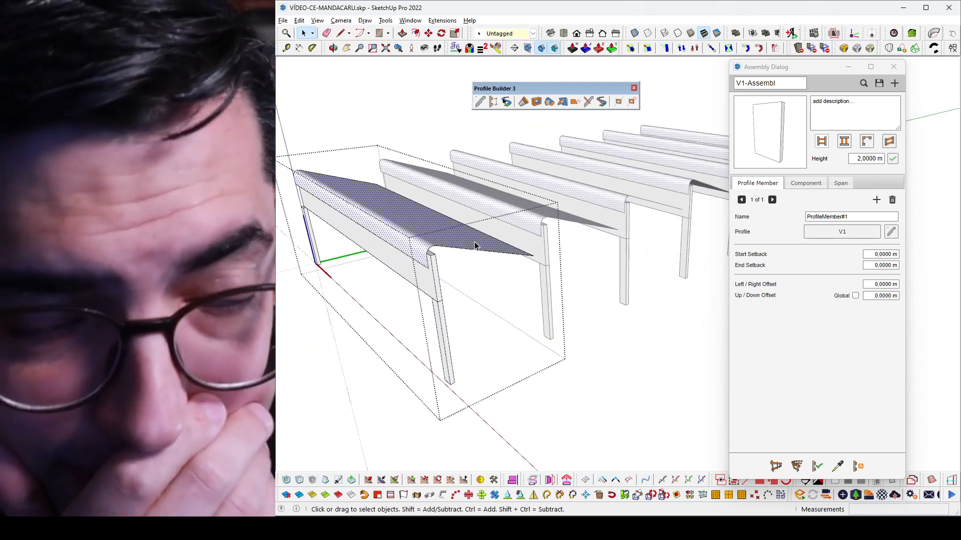
middle_click_drag(474, 246, 464, 256)
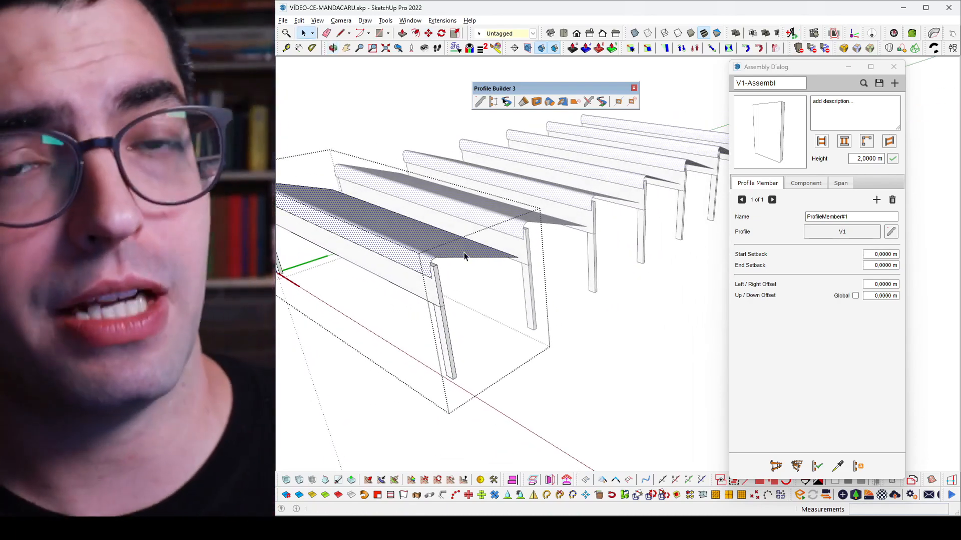
middle_click_drag(464, 253, 407, 244)
Step: Replace the wall between the columns with the V1-CE assembly and close the module component
left_click(440, 288)
scroll(460, 272, "down", 2)
scroll(392, 259, "up", 3)
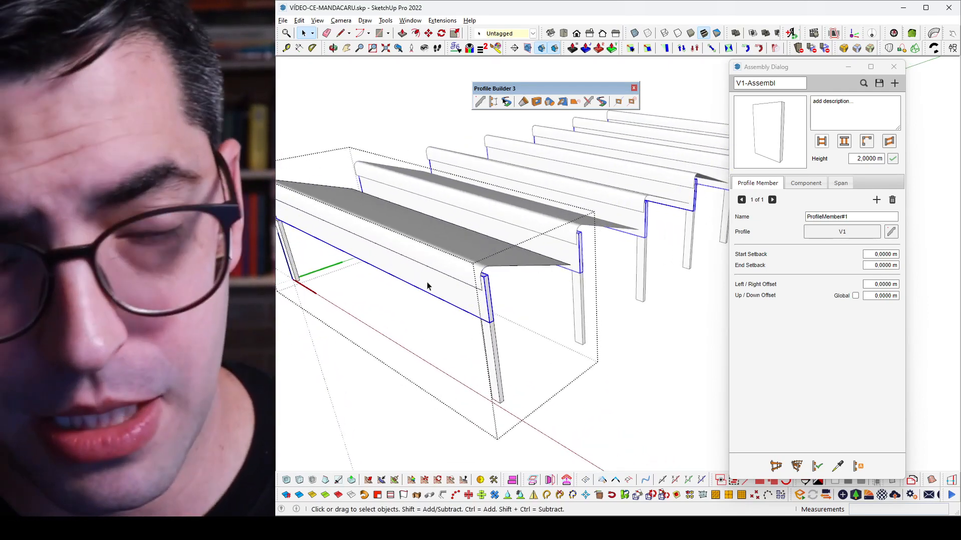
scroll(428, 285, "down", 2)
scroll(398, 277, "up", 2)
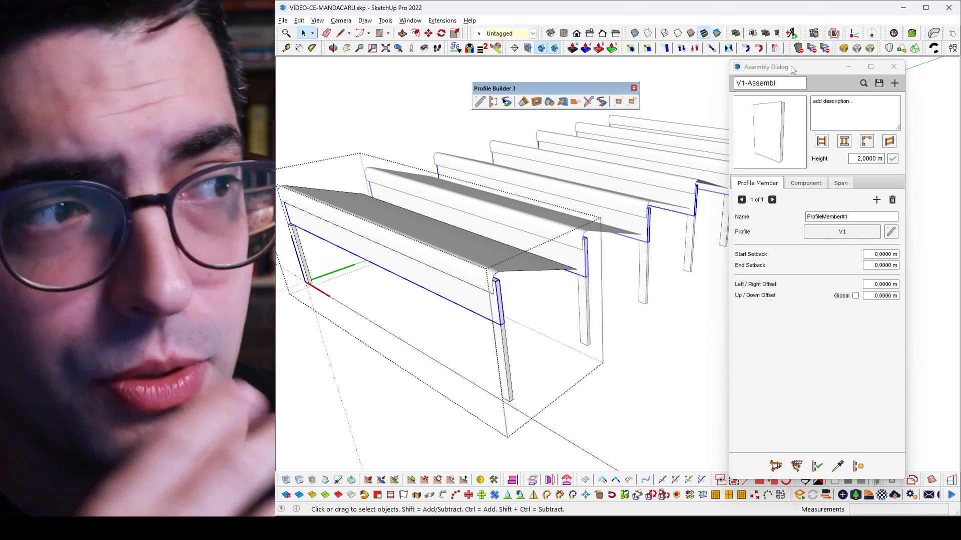
left_click(863, 83)
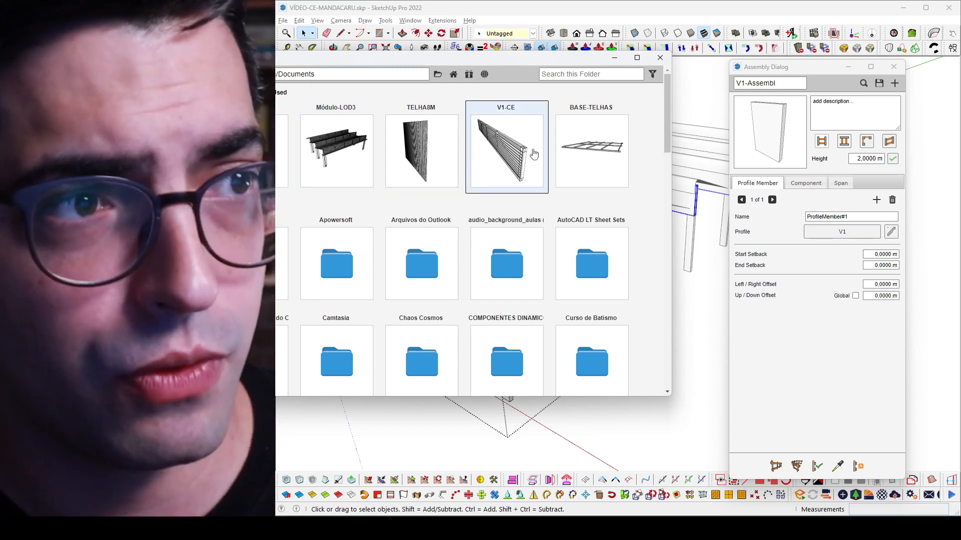
left_click(528, 153)
double_click(528, 153)
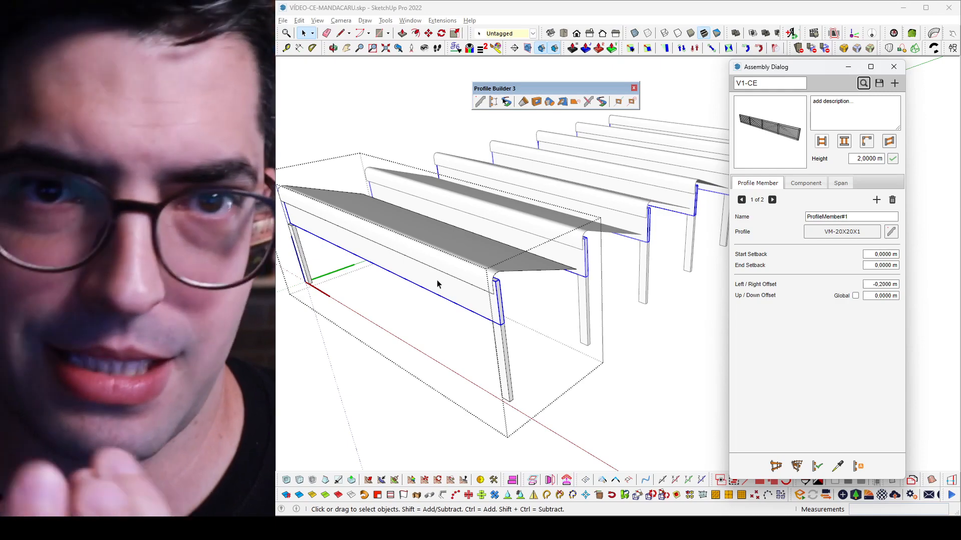
left_click(817, 465)
middle_click_drag(448, 297, 418, 253)
key("Escape")
Step: Delete the zigzag side wall beside the roof modules
scroll(440, 257, "down", 4)
middle_click_drag(484, 269, 474, 302)
scroll(473, 302, "up", 2)
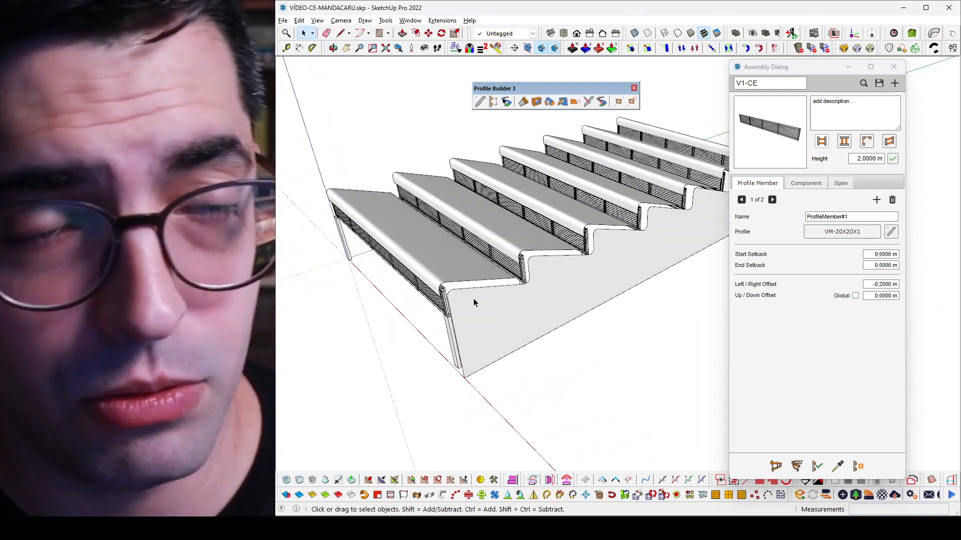
scroll(474, 302, "down", 4)
scroll(470, 267, "up", 5)
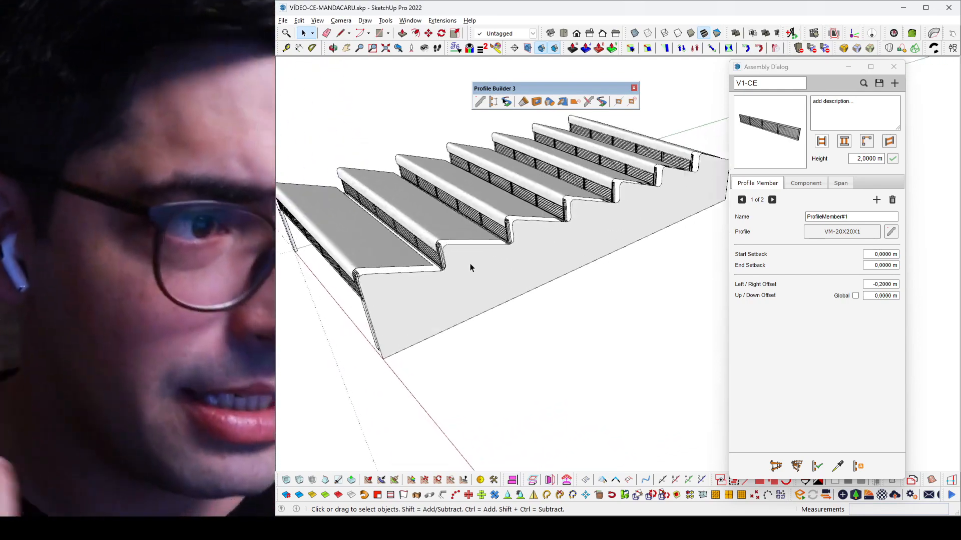
middle_click_drag(433, 292, 500, 295)
left_click(499, 295)
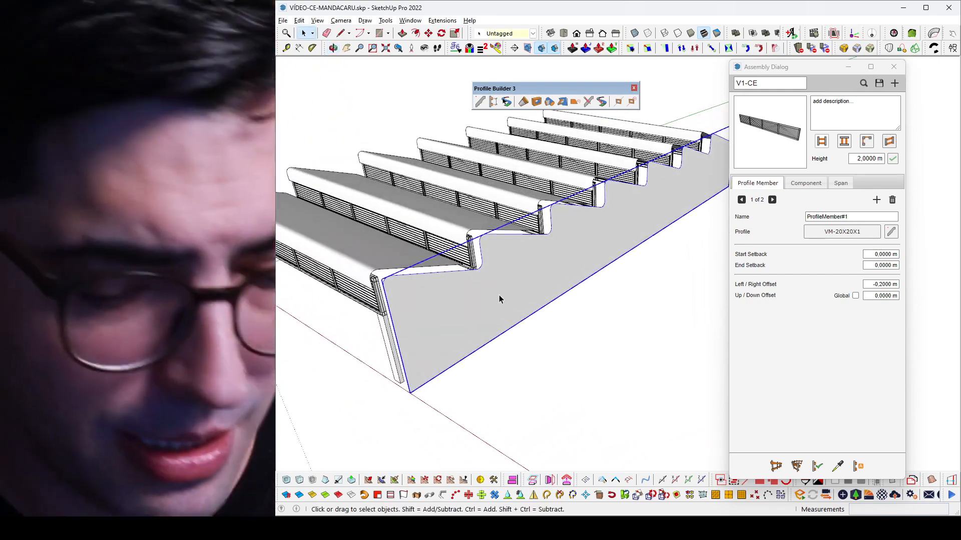
key("Delete")
scroll(477, 242, "down", 2)
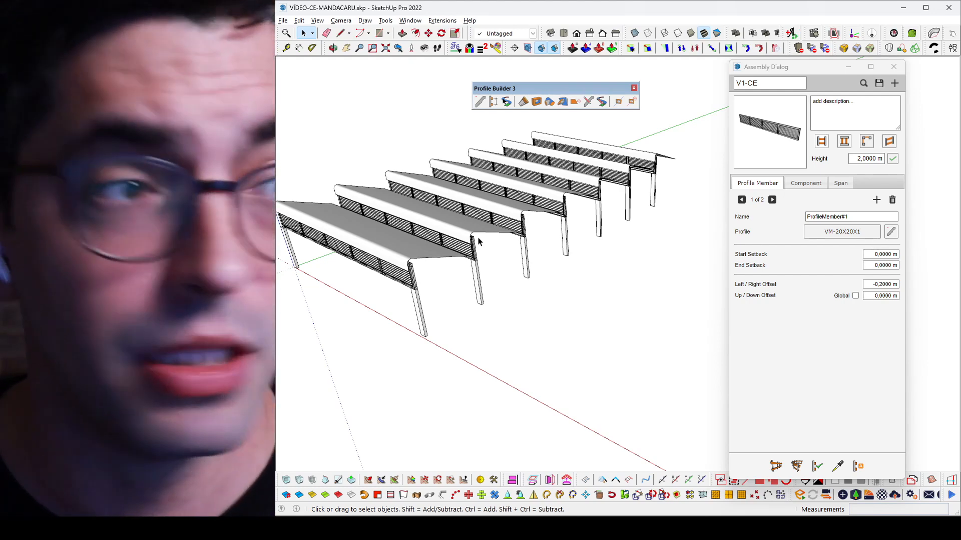
middle_click_drag(478, 240, 531, 218)
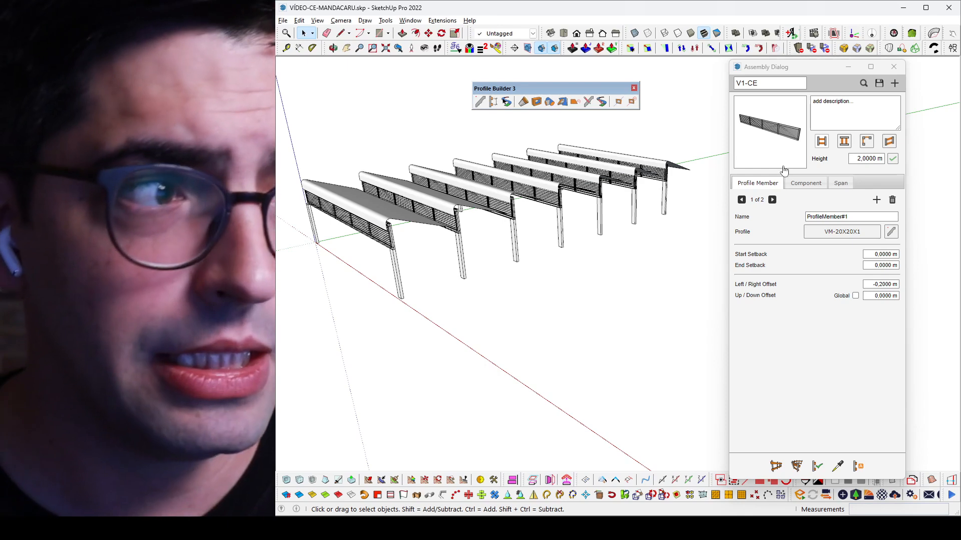
Step: Load the Módulo-LOD3 assembly from the recently used ones
left_click(864, 84)
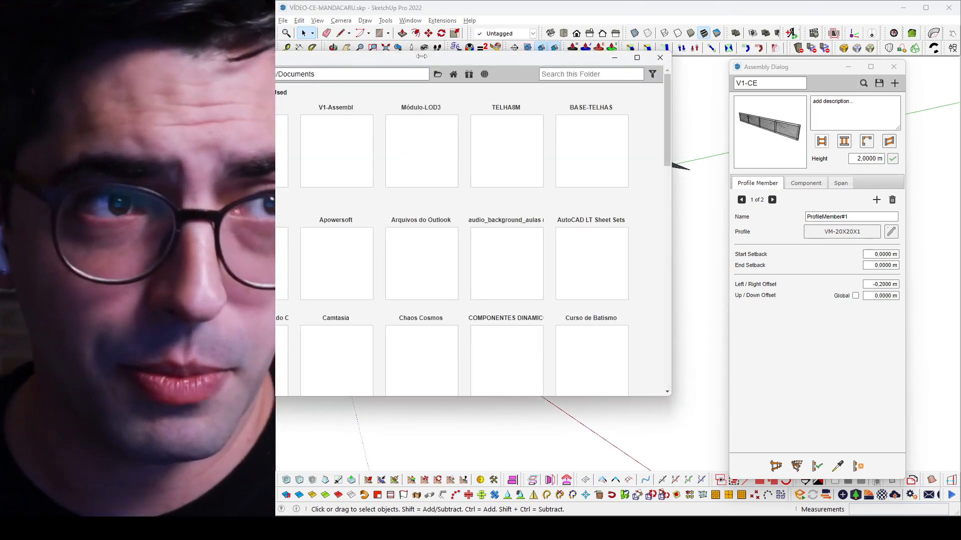
left_click_drag(422, 56, 546, 65)
double_click(550, 163)
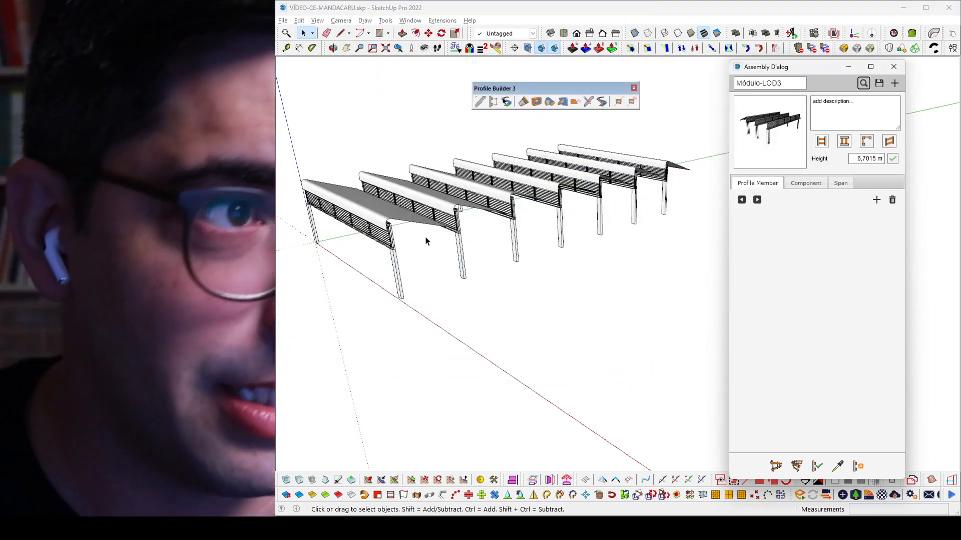
Step: Build a row of Módulo-LOD3 modules parallel to the green axis, in the open area beside the existing roof modules
scroll(425, 242, "down", 2)
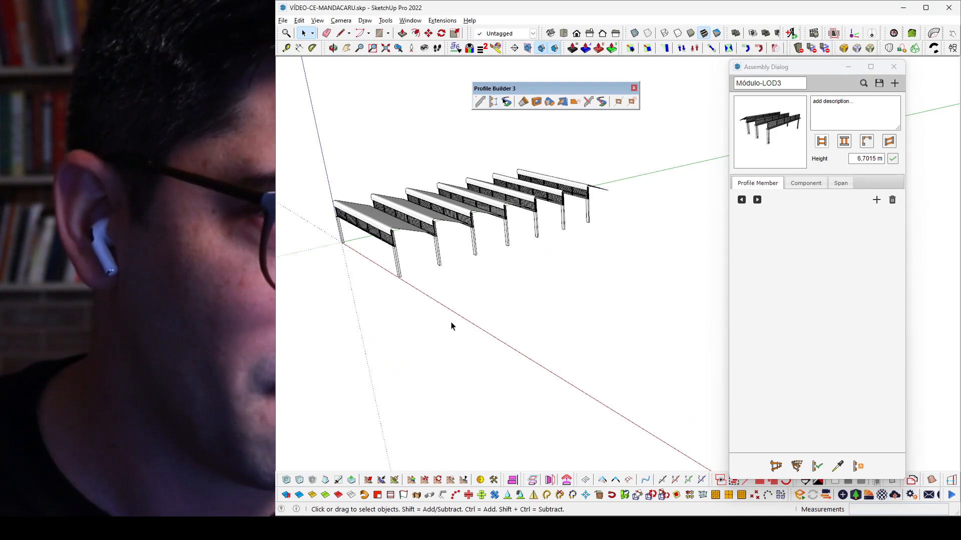
middle_click_drag(455, 293, 583, 273)
middle_click_drag(650, 255, 616, 282)
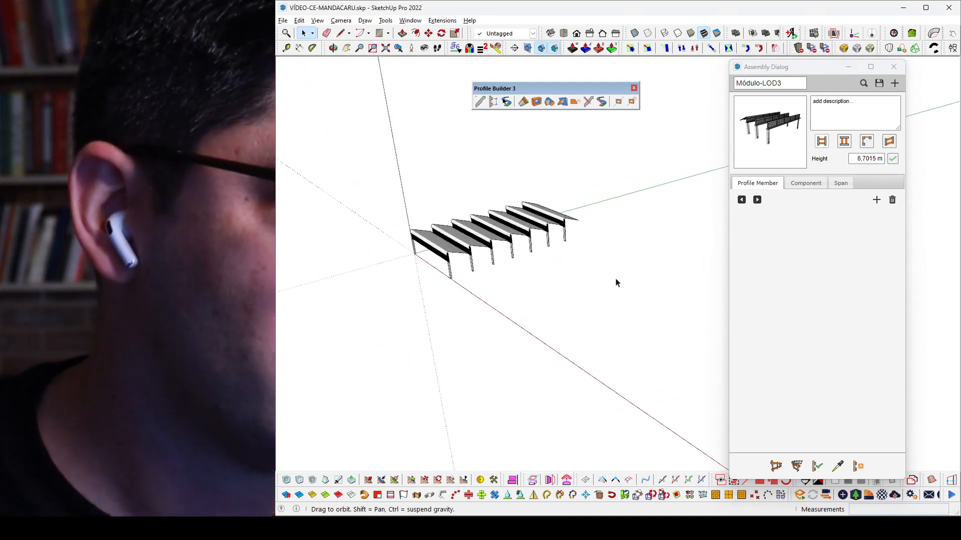
left_click(775, 465)
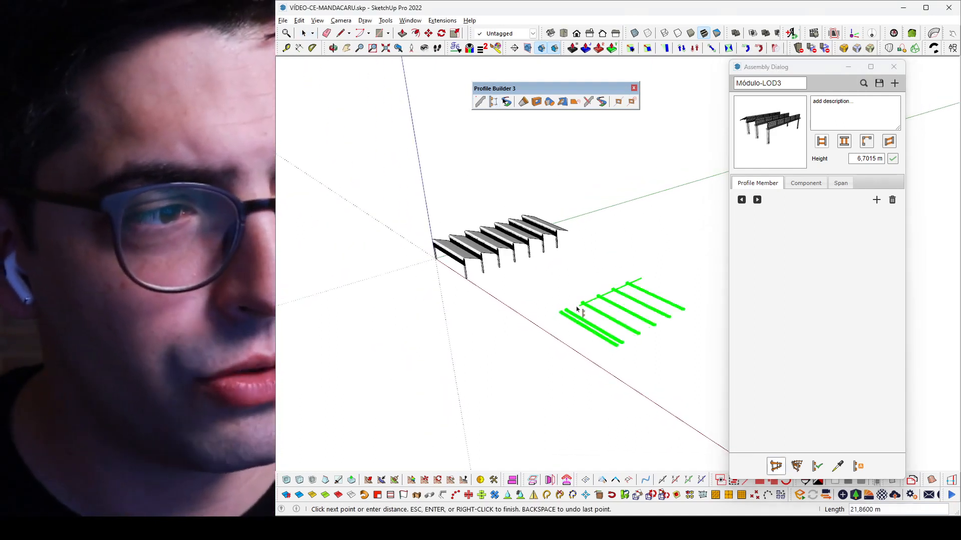
type("5")
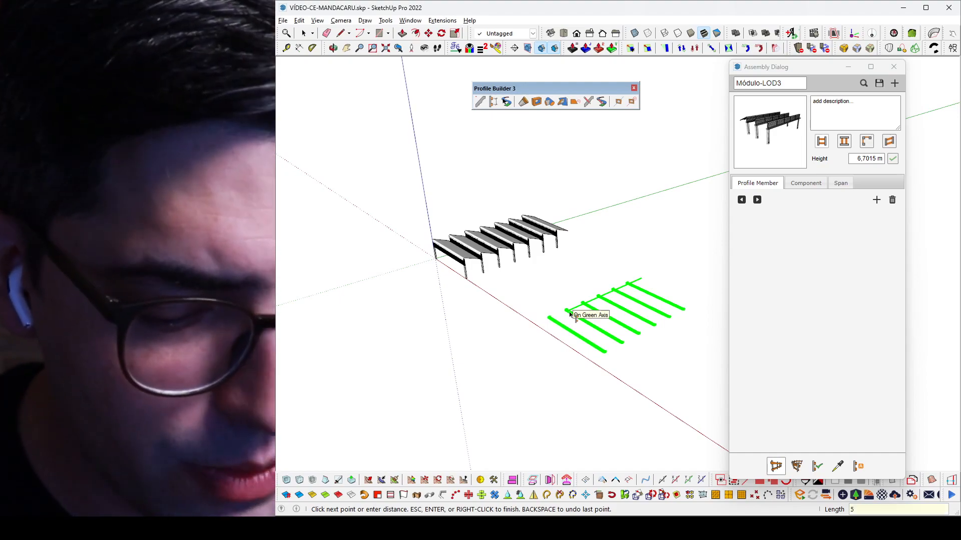
key("Return")
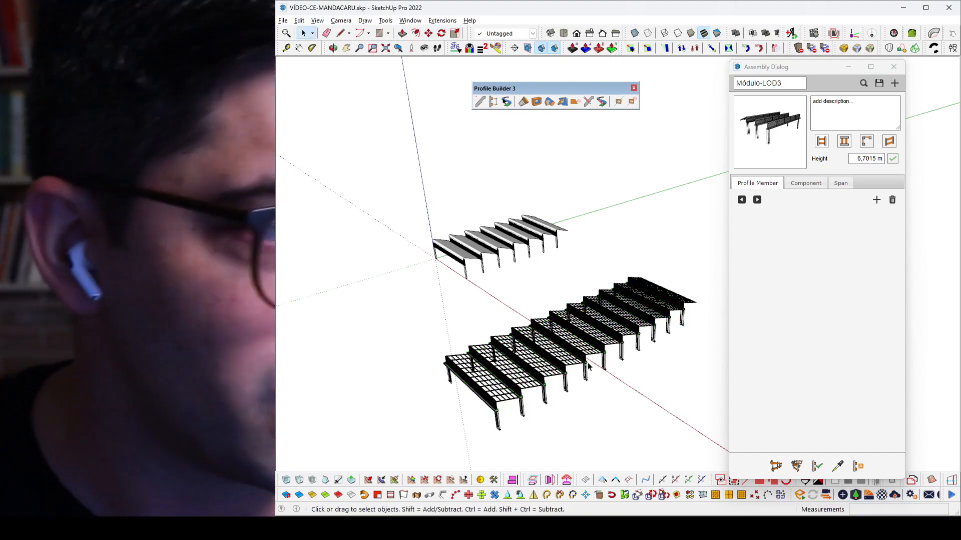
Step: Close the assembly settings and examine the louvres, roof framing and columns of the detailed module row
scroll(588, 366, "up", 8)
middle_click_drag(588, 366, 749, 96)
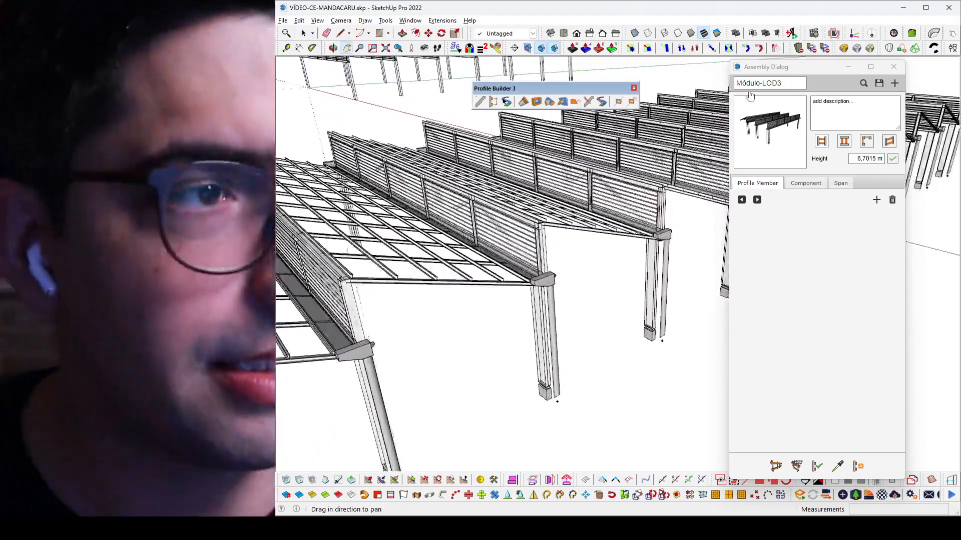
left_click(895, 67)
middle_click_drag(621, 185, 528, 237)
scroll(584, 192, "up", 4)
scroll(528, 237, "down", 10)
mouse_move(691, 214)
middle_mouse_down()
mouse_move(654, 214)
mouse_move(704, 226)
middle_mouse_up()
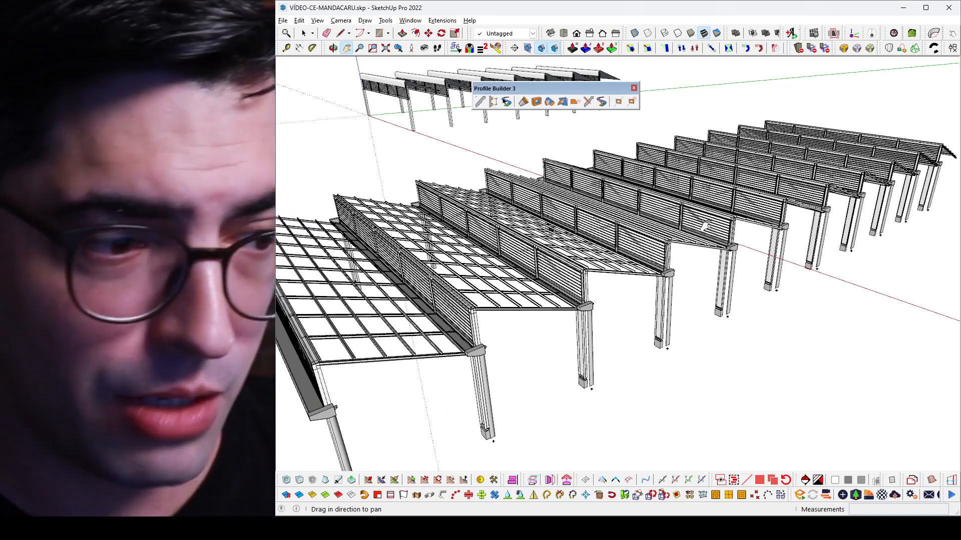
Step: Switch to the LayOut document and examine the sawtooth roof bays in the building's longitudinal section drawing
left_click(490, 528)
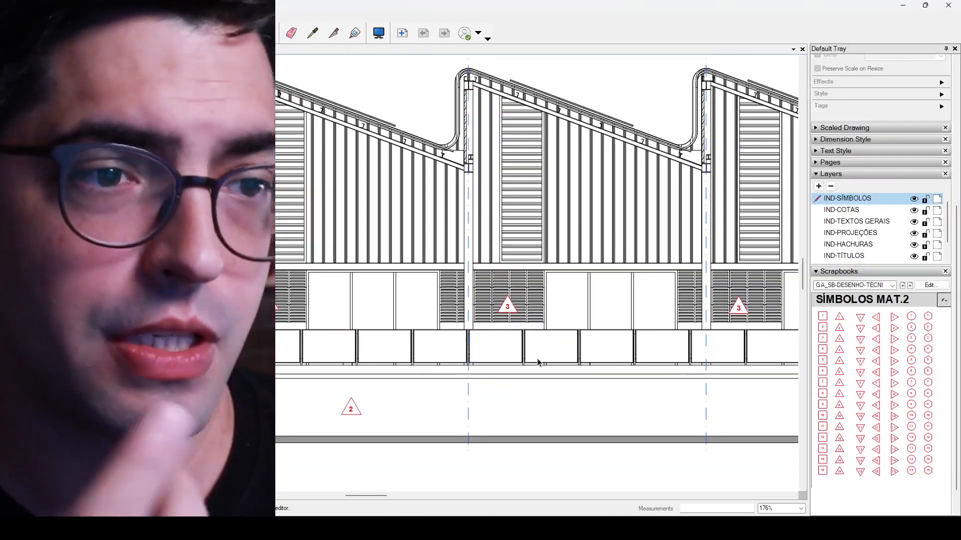
scroll(428, 201, "down", 6)
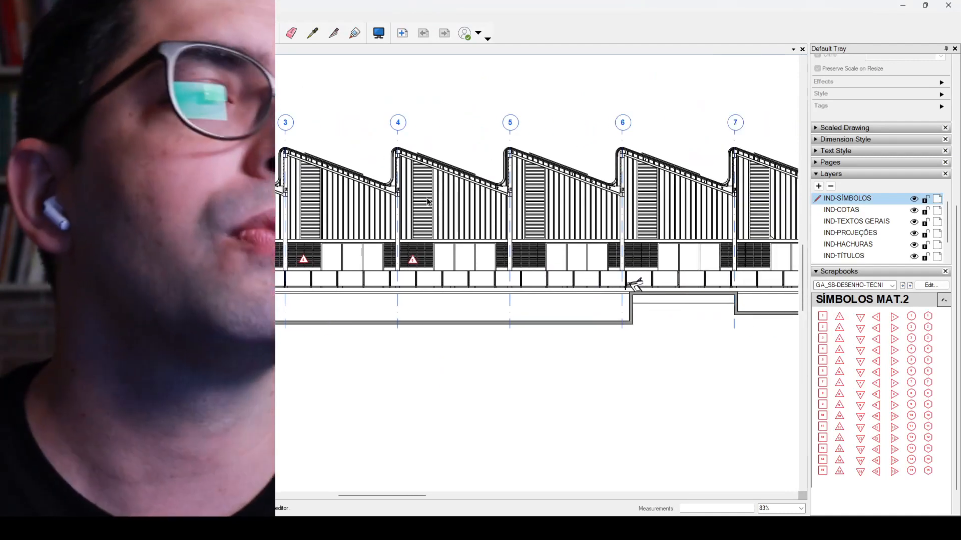
scroll(433, 196, "down", 1)
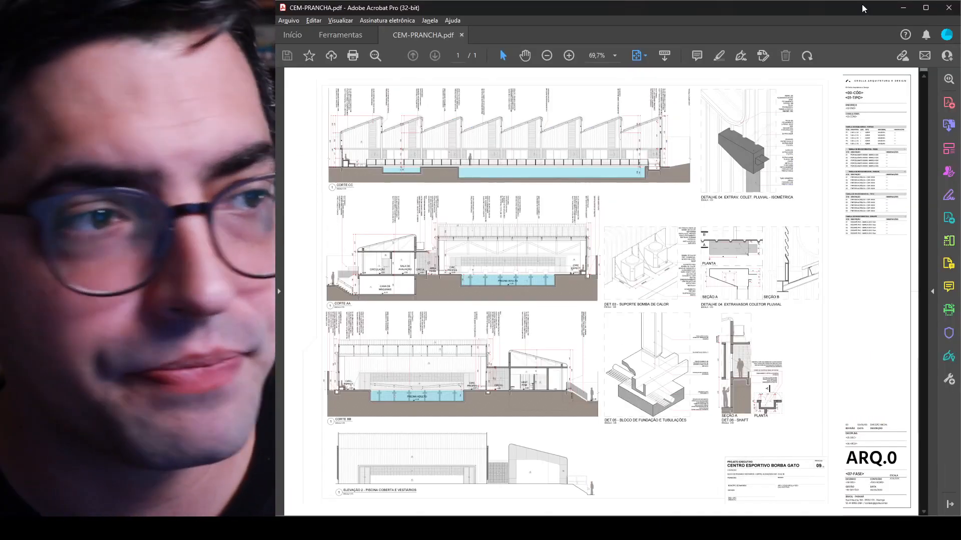
Step: Dock the CEM-PRANCHA.pdf window in Acrobat to one side of the screen and widen it across most of the display
left_click(923, 9)
left_click_drag(406, 2, 960, 38)
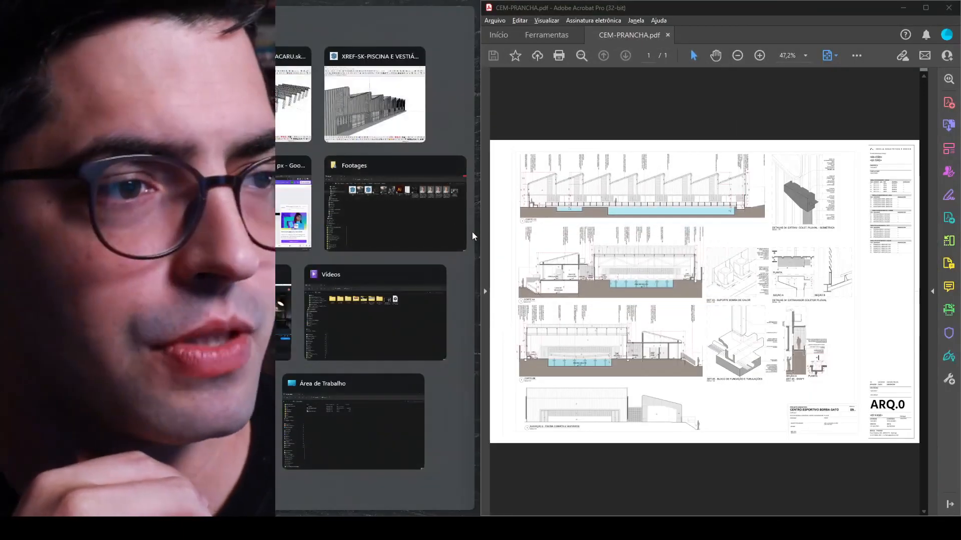
left_click(482, 233)
left_click_drag(480, 240, 293, 236)
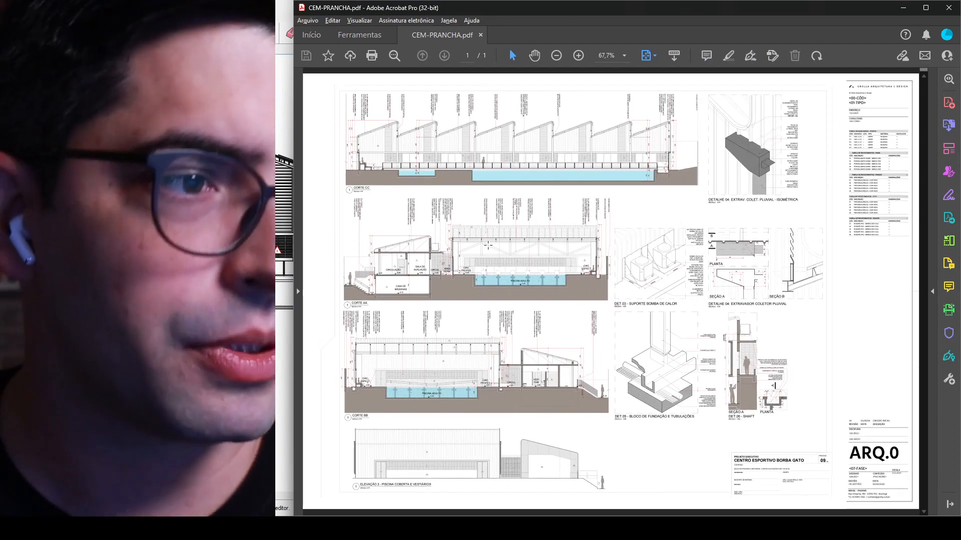
Step: Examine the rainwater overflow, foundation block and shaft details on the CEM-PRANCHA.pdf sheet, finishing with the whole sheet in view
scroll(763, 305, "up", 5, "ctrl")
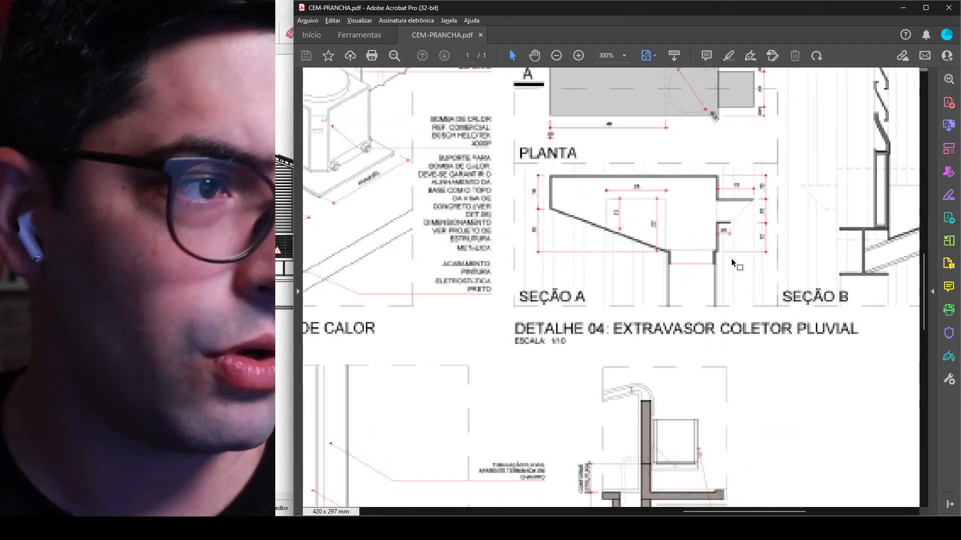
scroll(711, 220, "down", 1, "ctrl")
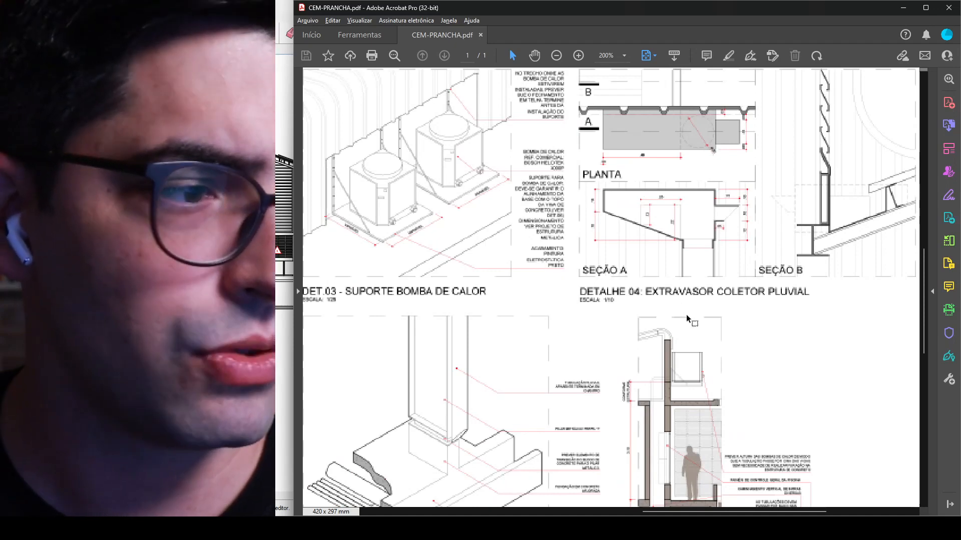
scroll(665, 412, "down", 3)
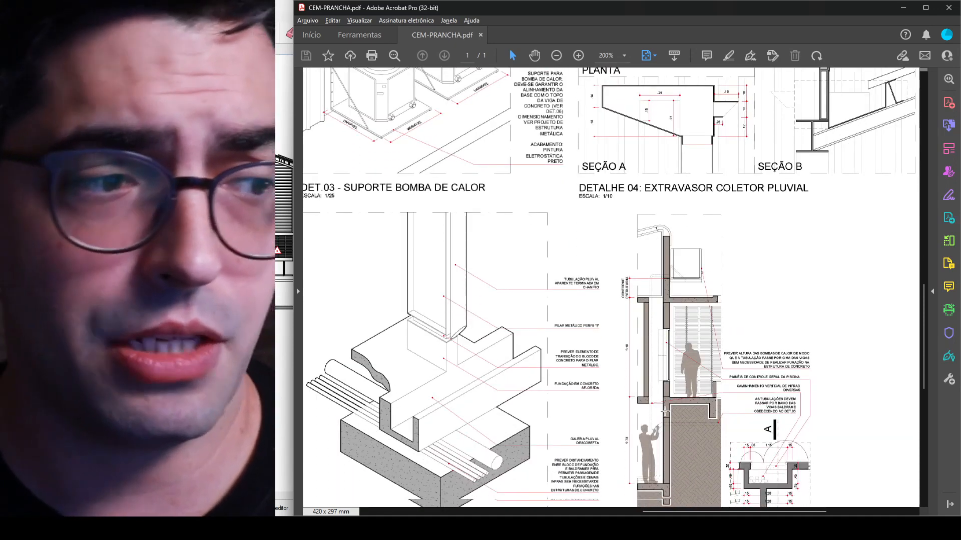
scroll(665, 411, "down", 3)
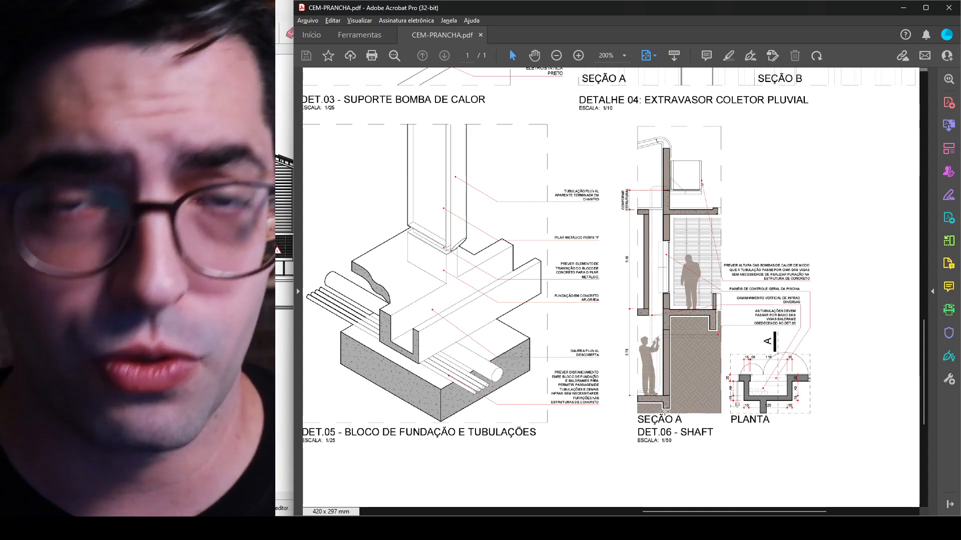
scroll(665, 411, "down", 5, "ctrl")
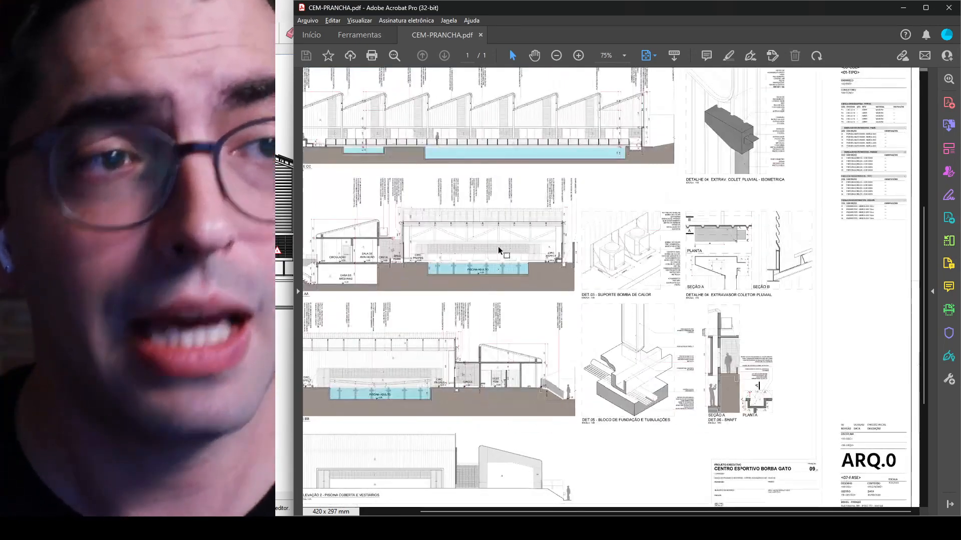
scroll(499, 249, "down", 1, "ctrl")
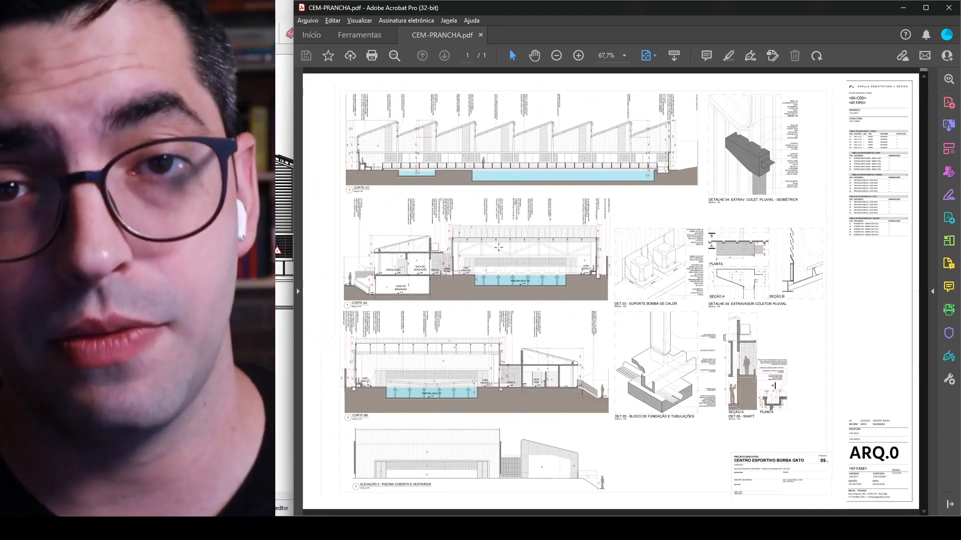